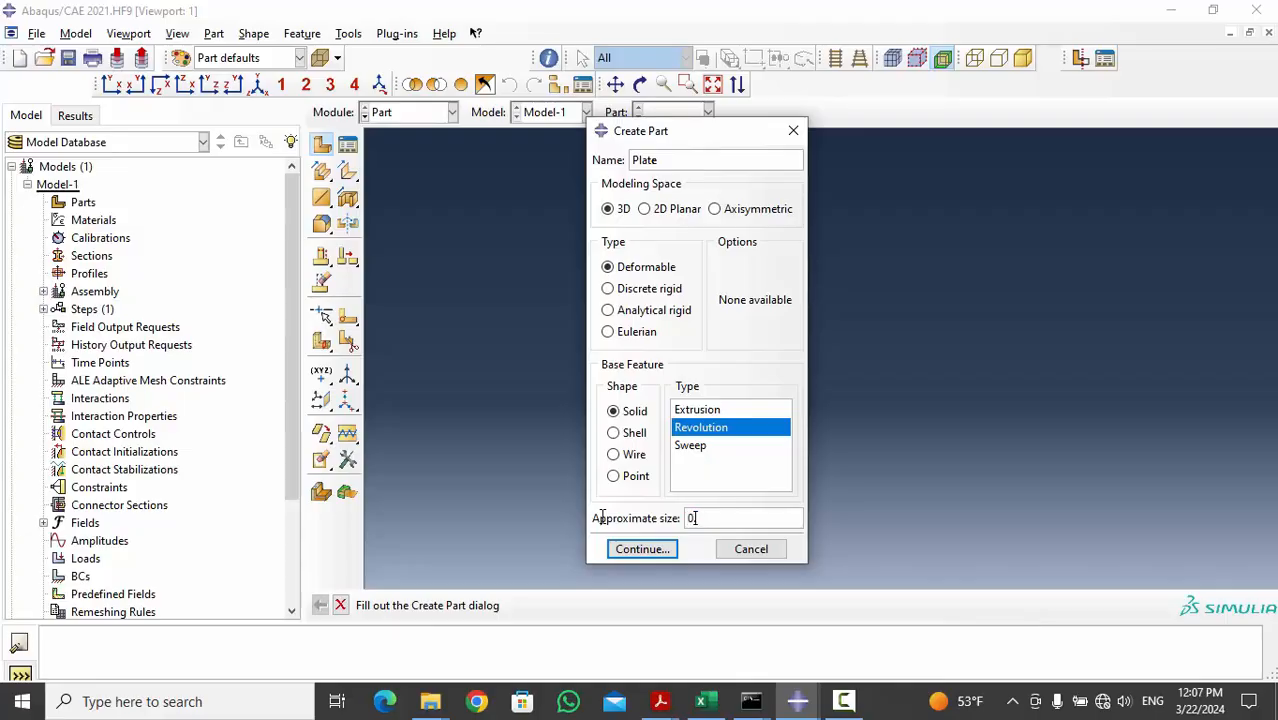
Step: Start the 3D deformable solid revolution part Plate and sketch a rectangle from 0.015,0 to the opposite corner 0.045,0.0007
{"action": "left_click", "coordinate": [636, 548]}
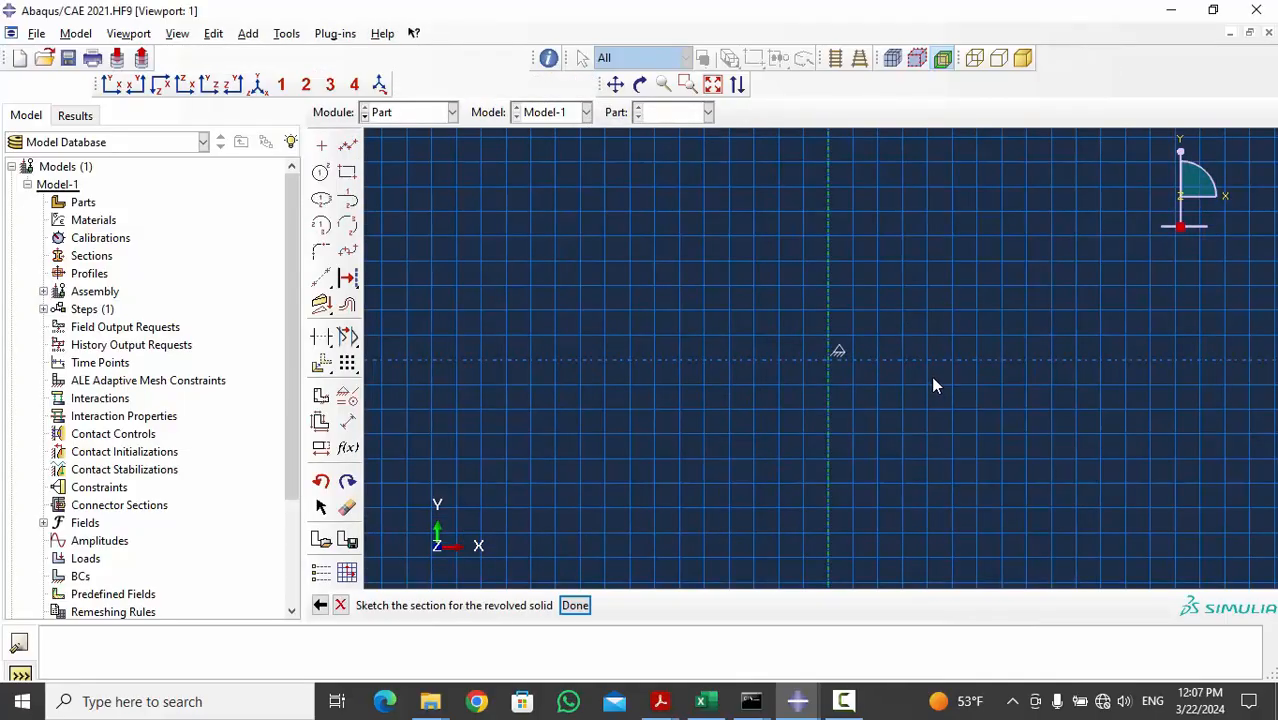
{"action": "left_click", "coordinate": [347, 172]}
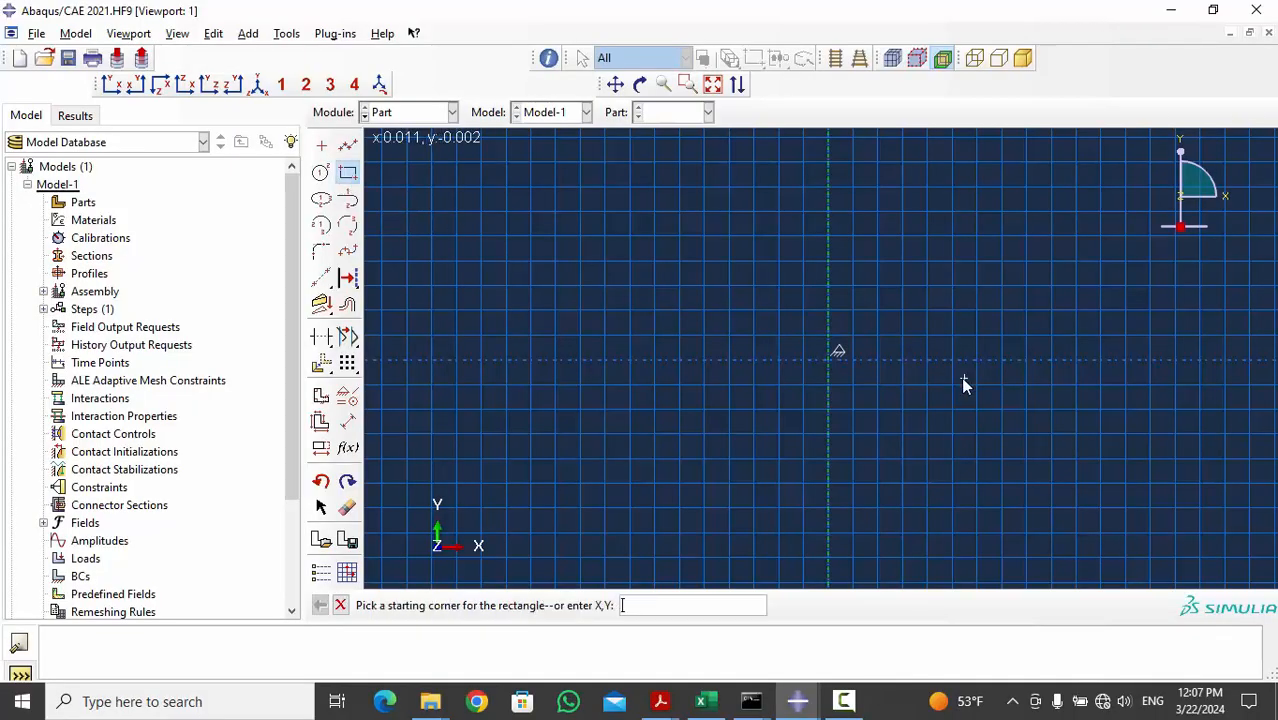
{"action": "type", "text": "0.015,0"}
{"action": "key", "text": "Return"}
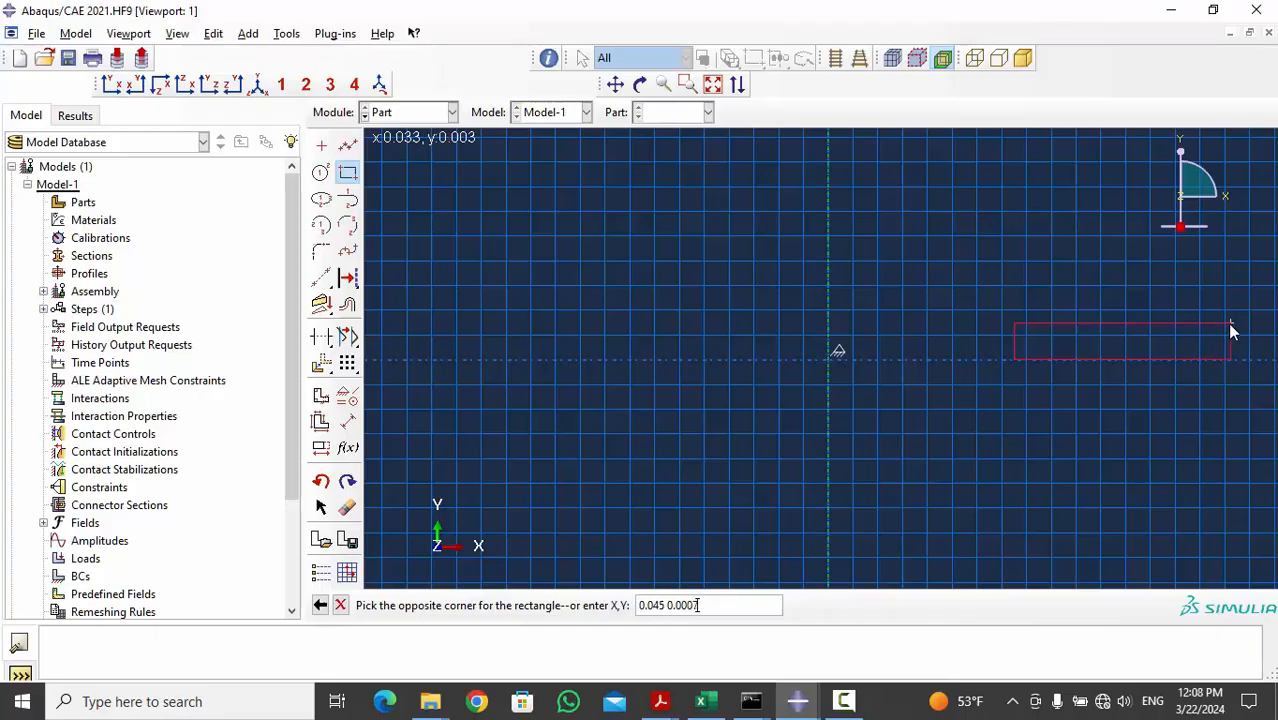
{"action": "key", "text": "Return"}
Step: Dimension the horizontal distance between the axis of revolution and the rectangle's inner vertical edge
{"action": "left_click", "coordinate": [349, 426]}
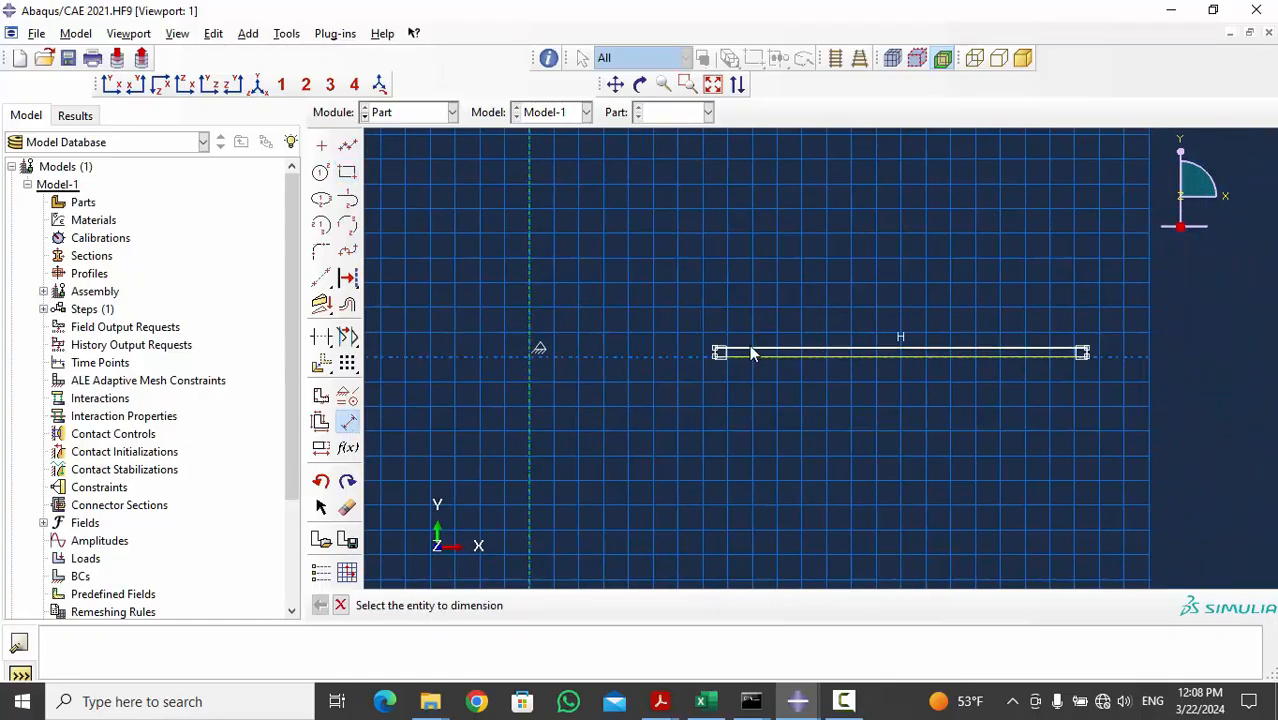
{"action": "left_click", "coordinate": [720, 352]}
{"action": "left_click", "coordinate": [536, 354]}
{"action": "left_click", "coordinate": [619, 418]}
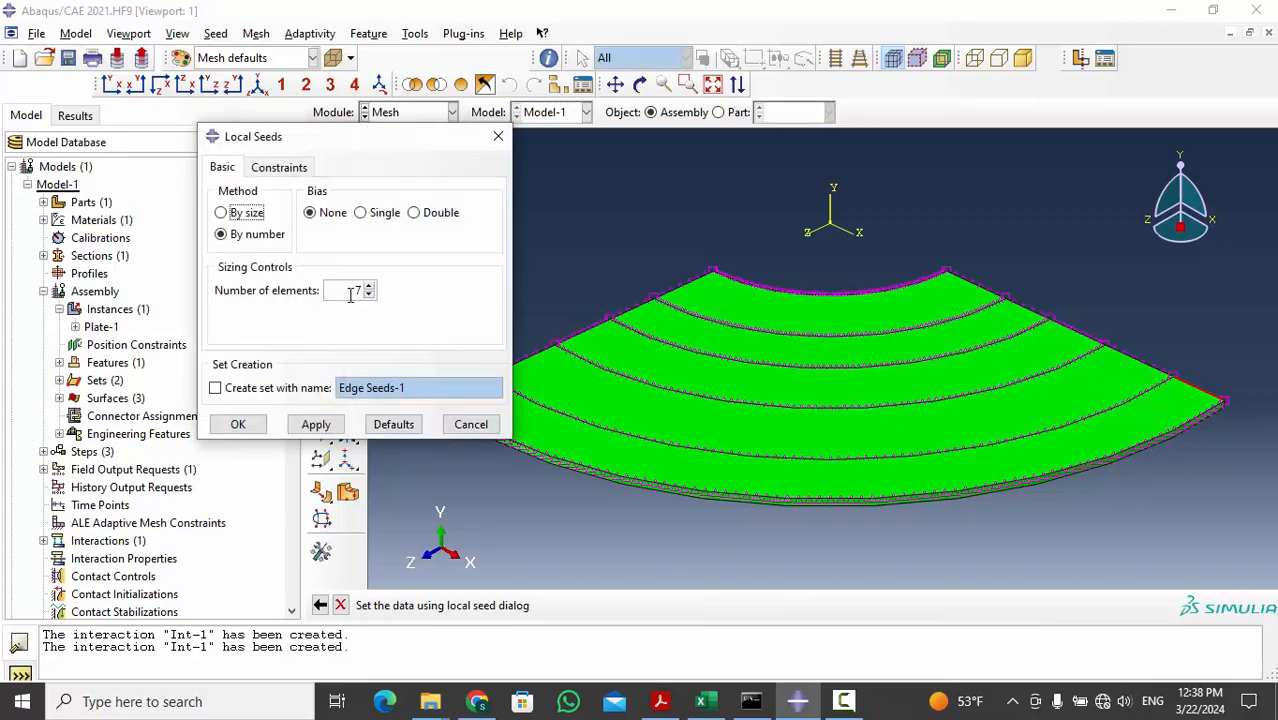
Step: Seed the selected outer radial edge by number with 7 elements and the thickness edges at both outer plate corners with 3 elements
{"action": "left_click", "coordinate": [240, 425]}
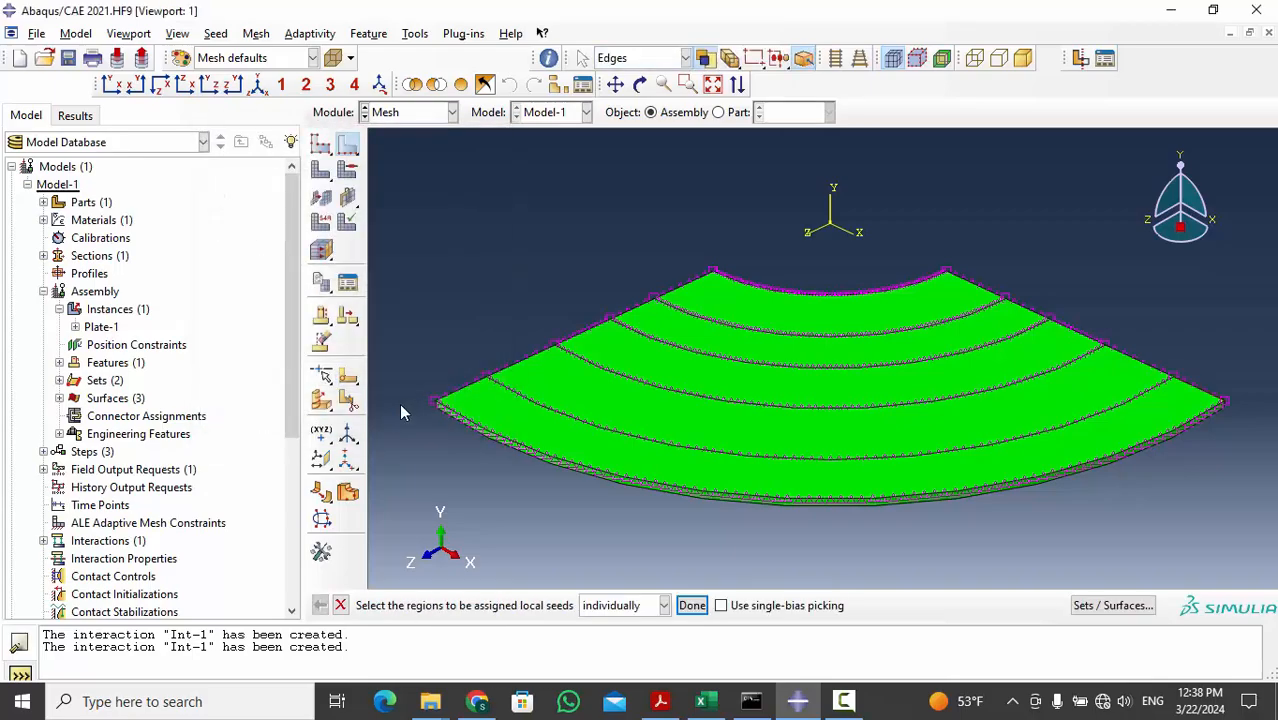
{"action": "scroll", "coordinate": [439, 405], "scroll_direction": "up", "scroll_amount": 5}
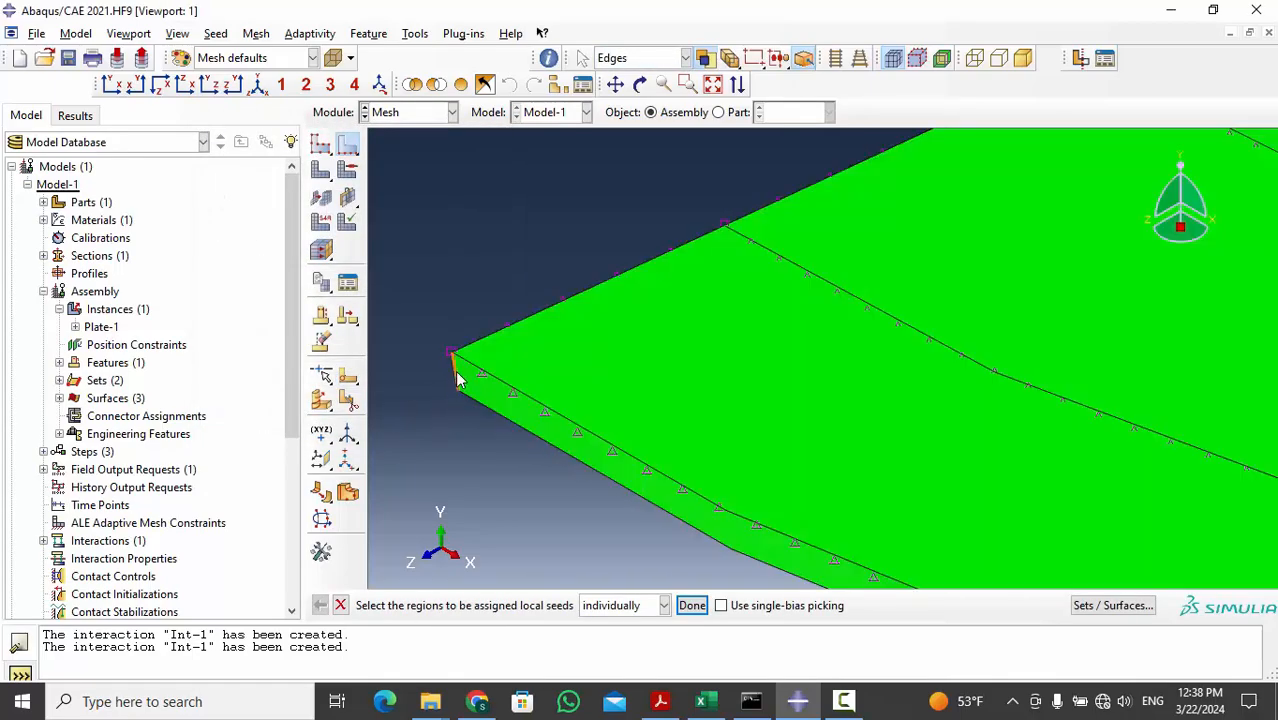
{"action": "scroll", "coordinate": [457, 380], "scroll_direction": "down", "scroll_amount": 6}
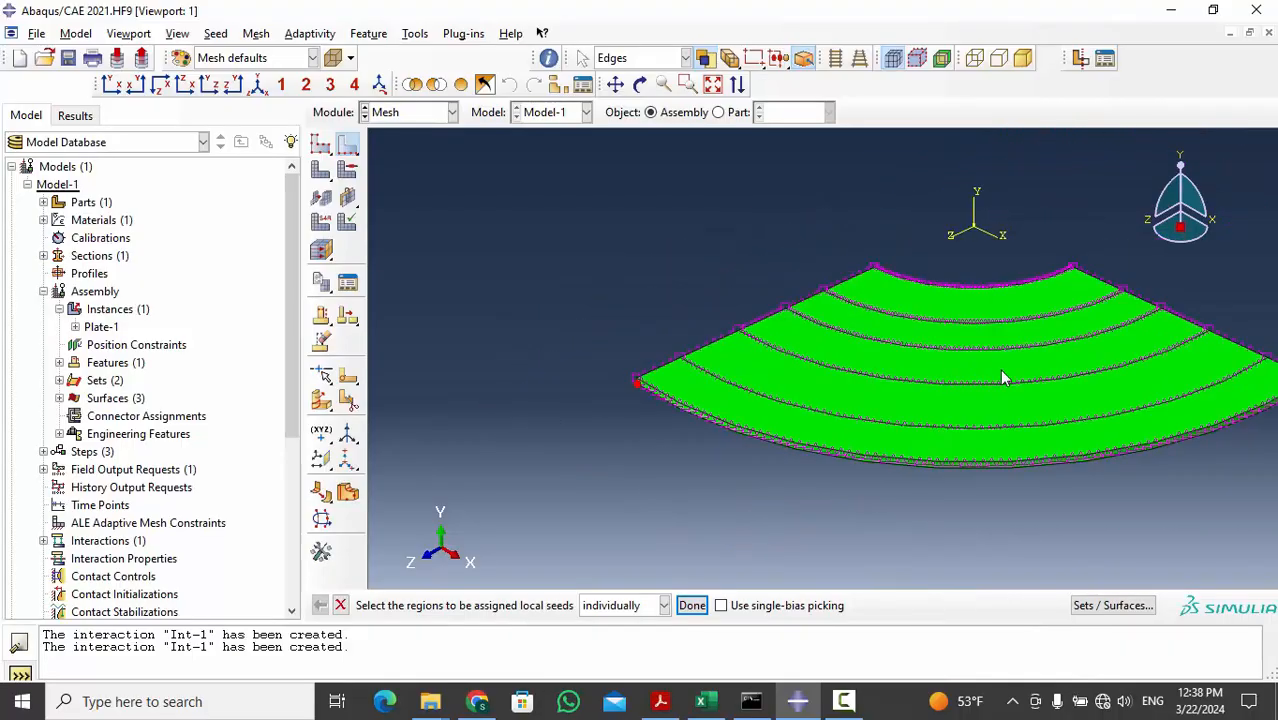
{"action": "middle_click_drag", "start_coordinate": [1217, 393], "coordinate": [876, 374]}
{"action": "scroll", "coordinate": [964, 340], "scroll_direction": "up", "scroll_amount": 5}
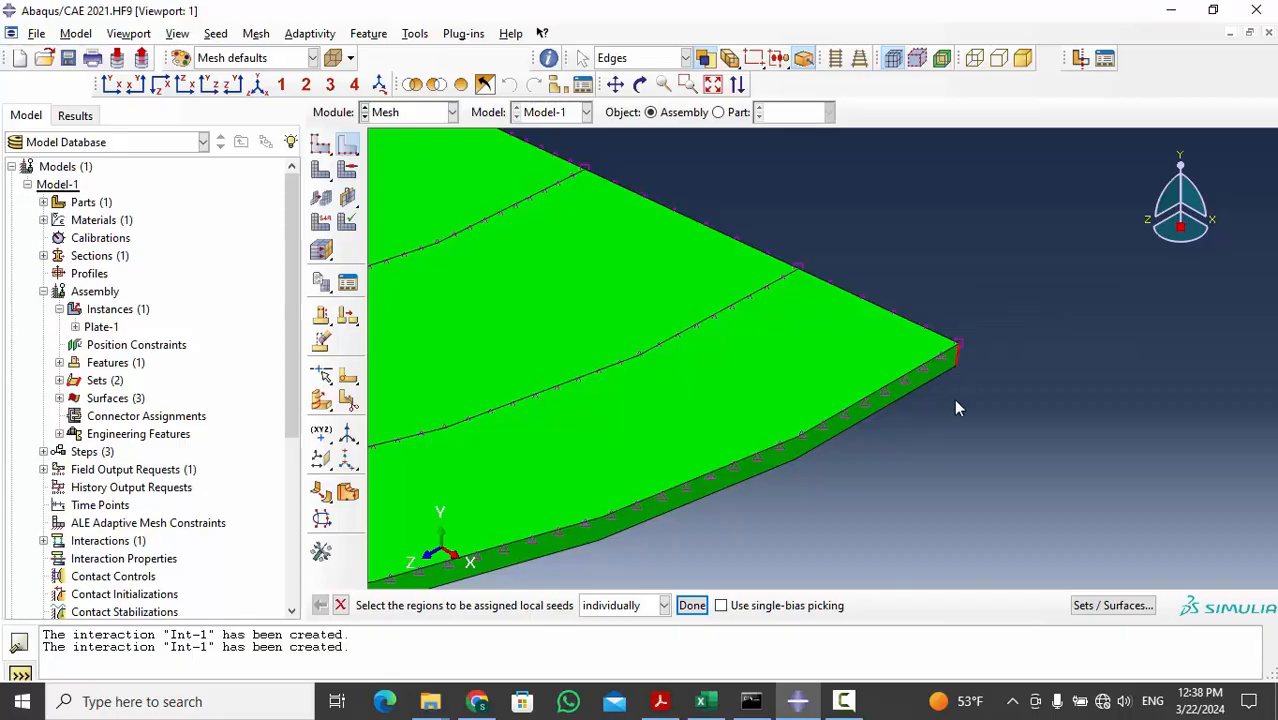
{"action": "scroll", "coordinate": [956, 408], "scroll_direction": "down", "scroll_amount": 5}
{"action": "left_click", "coordinate": [692, 605]}
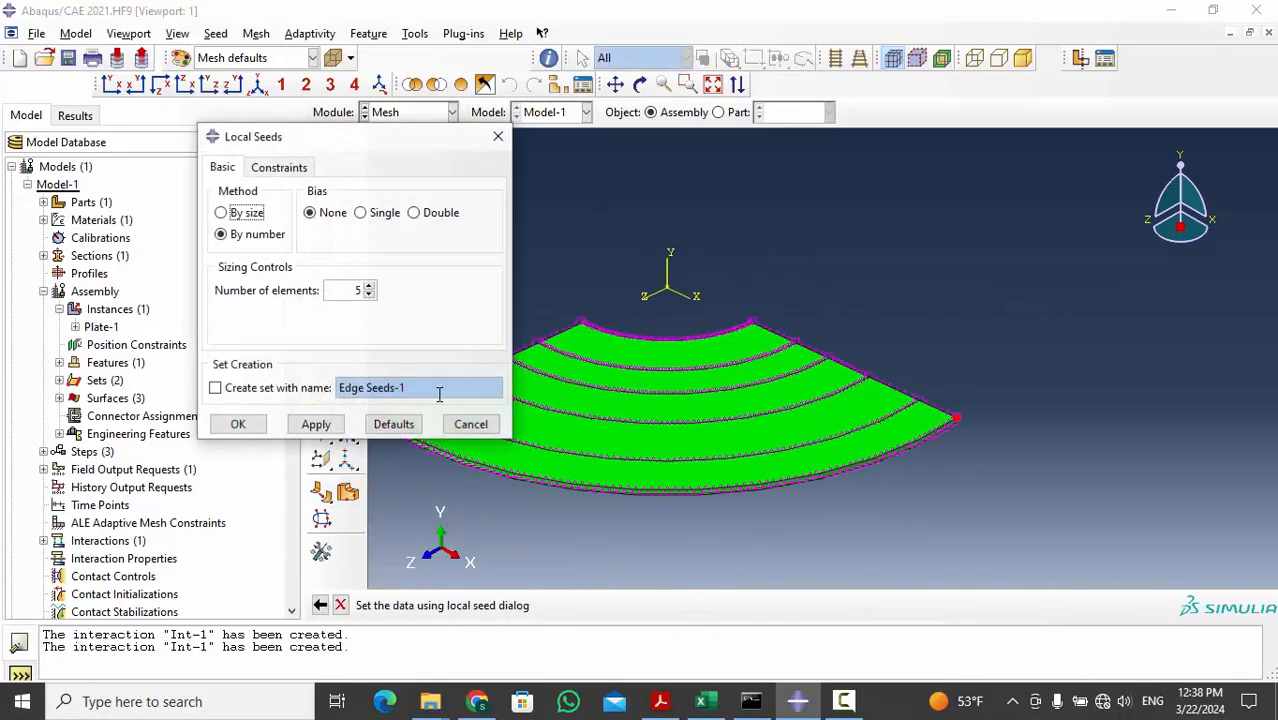
{"action": "left_click", "coordinate": [368, 294]}
{"action": "left_click", "coordinate": [368, 294]}
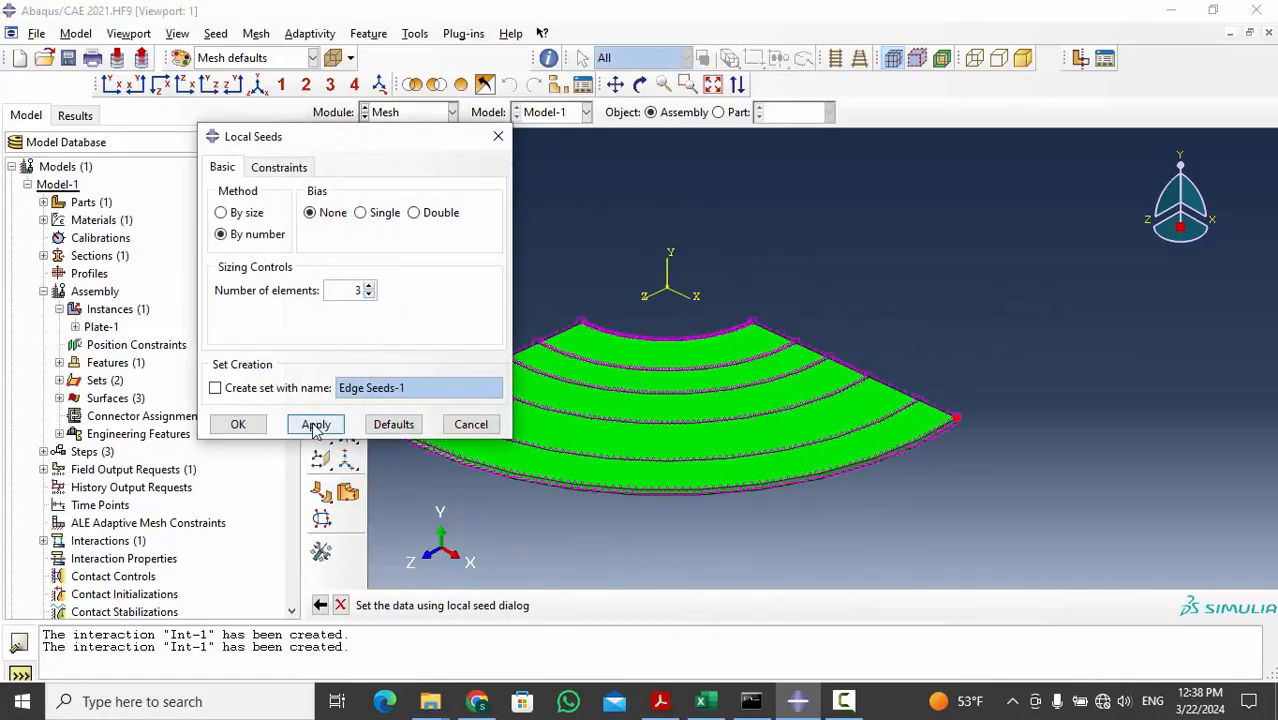
{"action": "left_click", "coordinate": [240, 424]}
Step: Mesh the Plate-1 part instance and check the generated mesh up close
{"action": "middle_click_drag", "start_coordinate": [624, 355], "coordinate": [736, 300], "text": "ctrl+alt"}
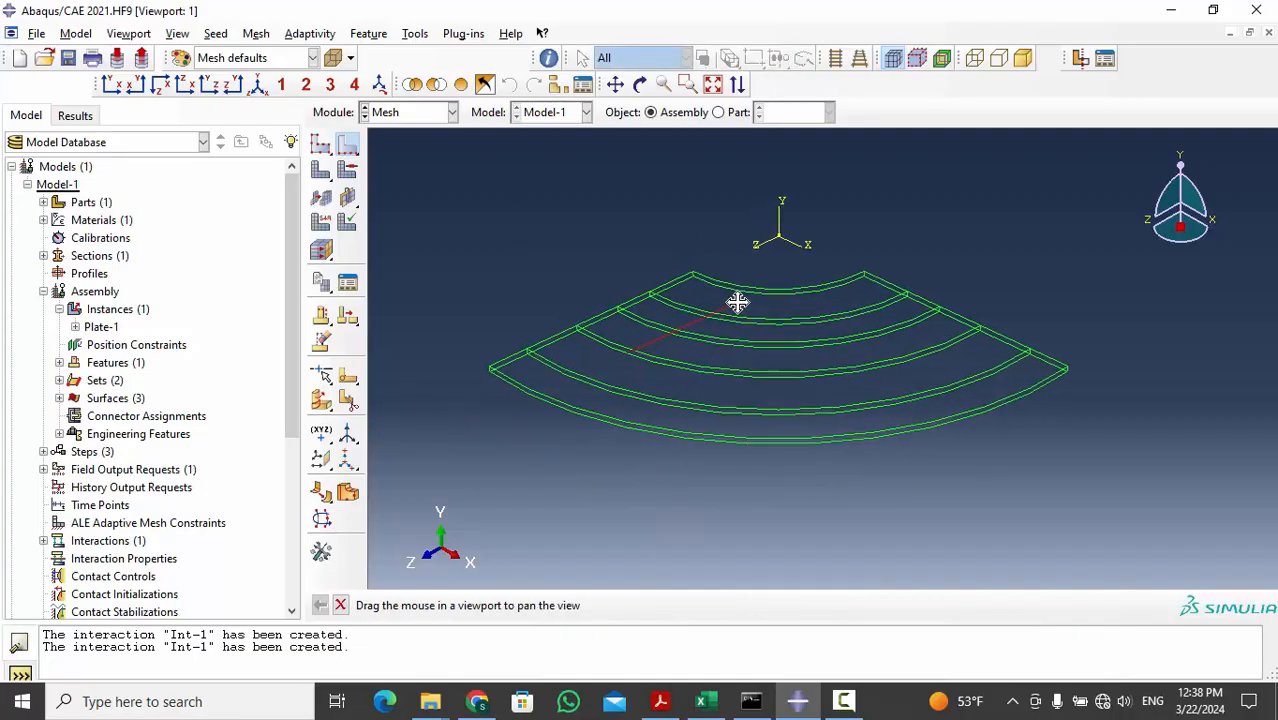
{"action": "left_click", "coordinate": [318, 176]}
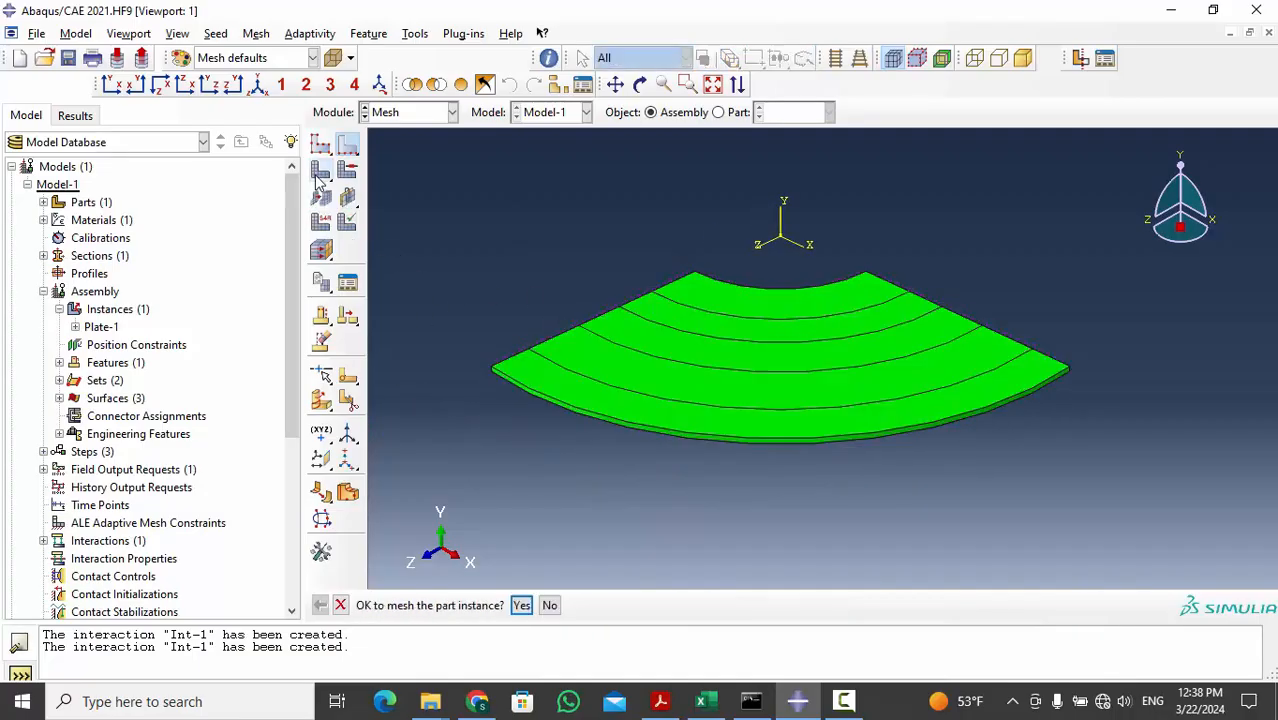
{"action": "left_click", "coordinate": [515, 606]}
{"action": "scroll", "coordinate": [768, 321], "scroll_direction": "up", "scroll_amount": 5}
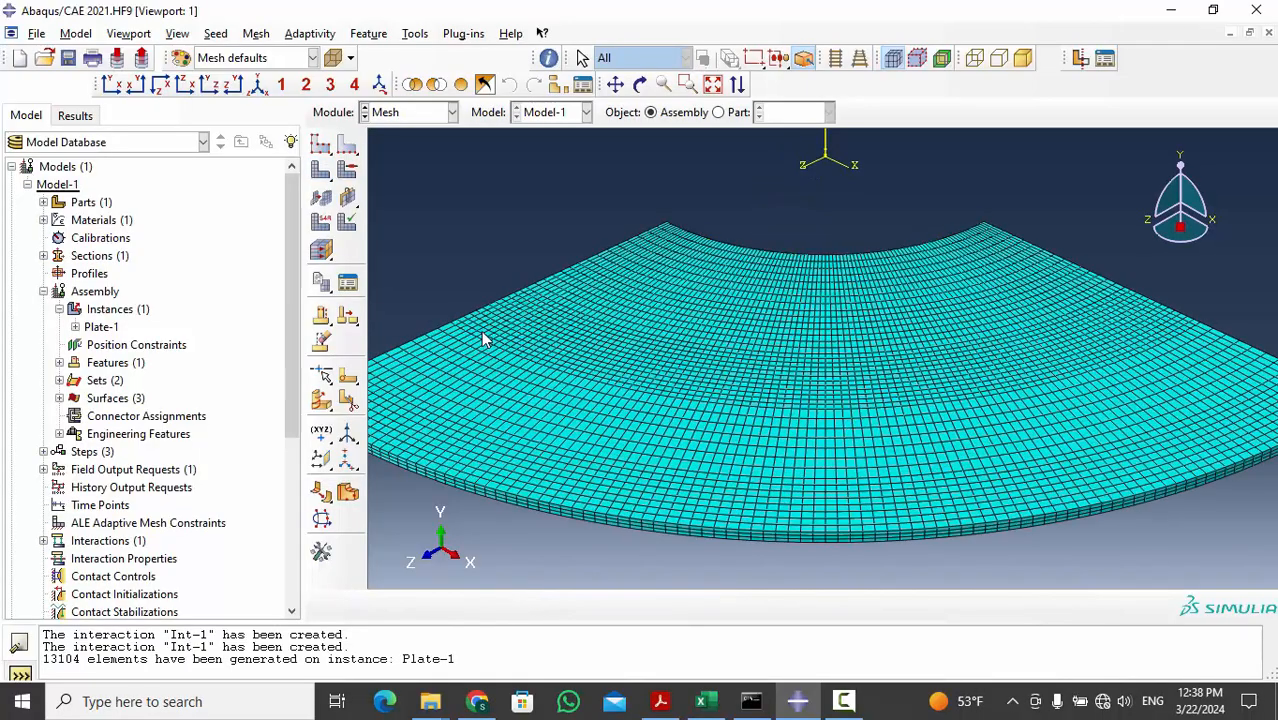
{"action": "scroll", "coordinate": [615, 395], "scroll_direction": "down", "scroll_amount": 2}
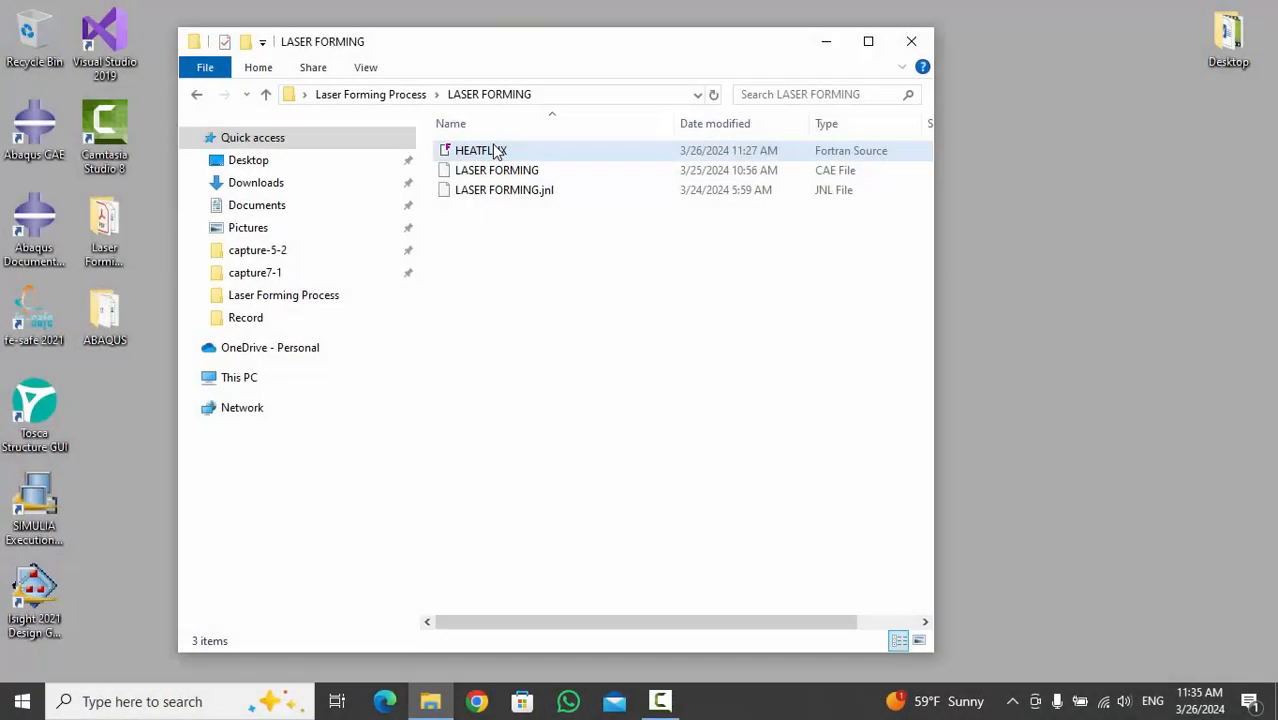
Step: Open the HEATFLUX Fortran file in Notepad++ and review the comment lines above the DFLUX subroutine's variable assignments
{"action": "right_click", "coordinate": [494, 150]}
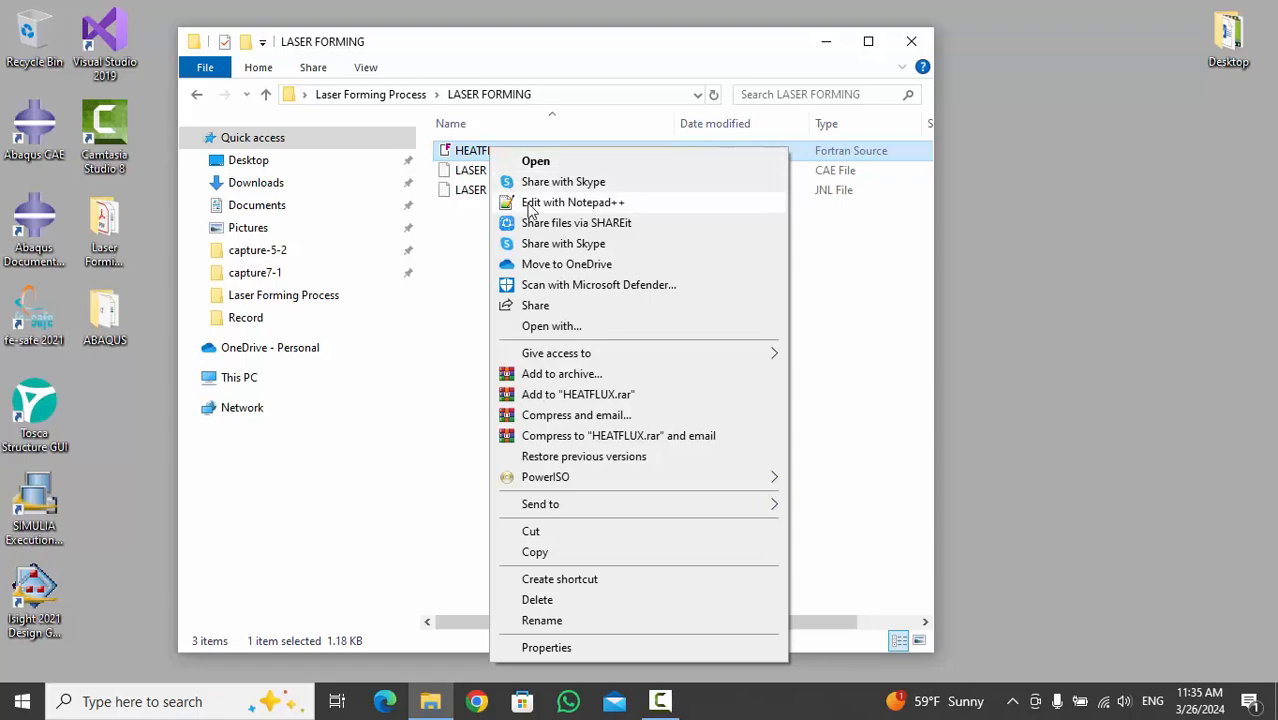
{"action": "left_click", "coordinate": [530, 203]}
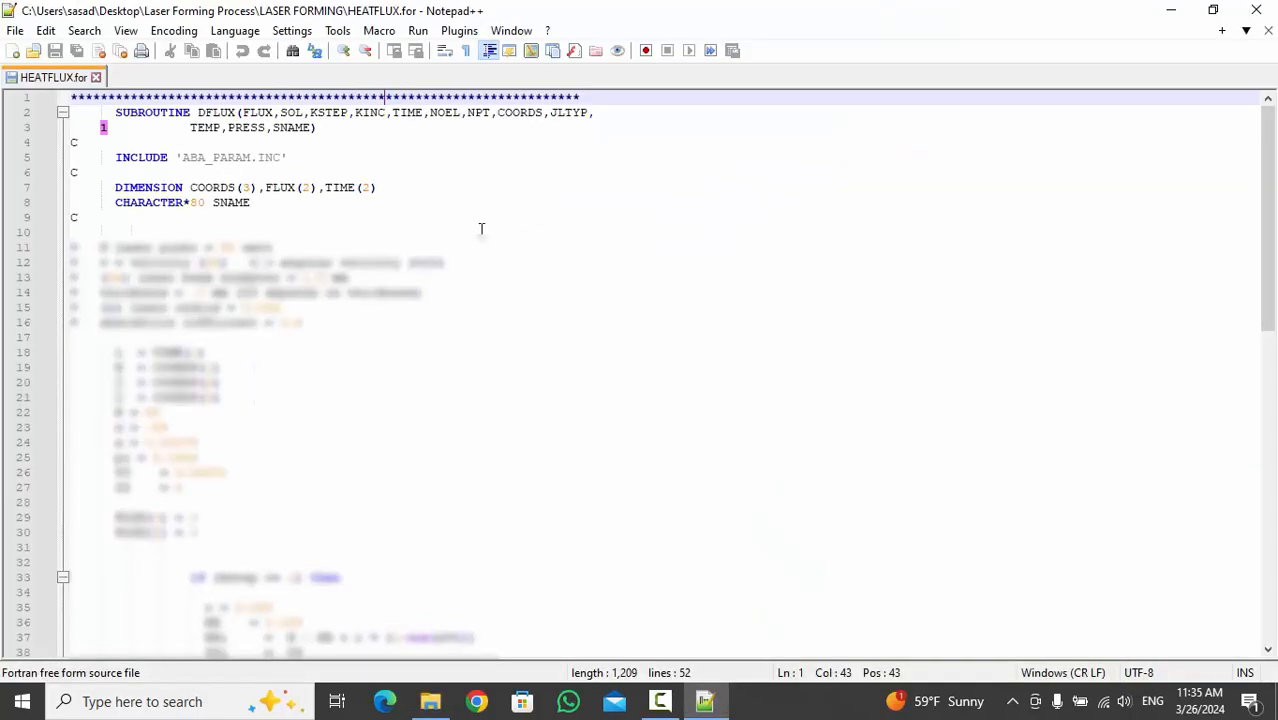
{"action": "left_click", "coordinate": [317, 332]}
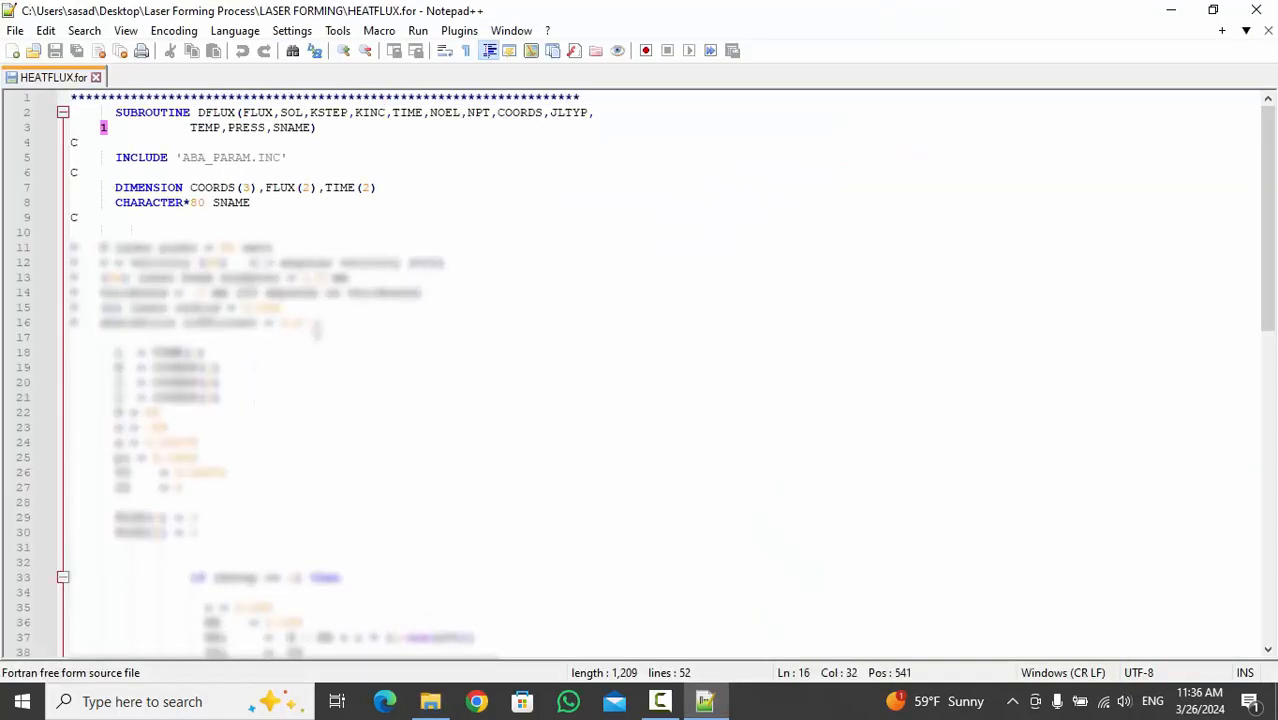
{"action": "left_click_drag", "start_coordinate": [317, 332], "coordinate": [68, 248]}
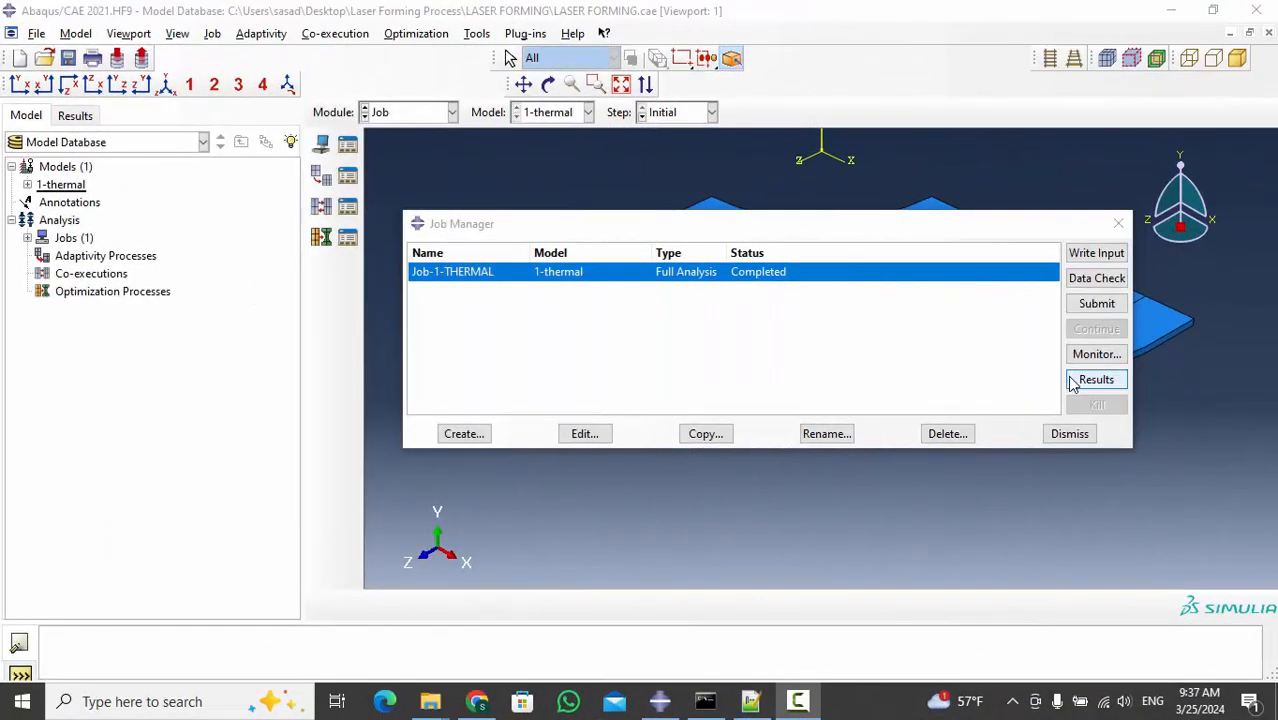
Step: Open the Job-1-THERMAL results in Abaqus/CAE and run the heat flux HFL magnitude contour through the frames up to cooling frame 26
{"action": "left_click", "coordinate": [1095, 380]}
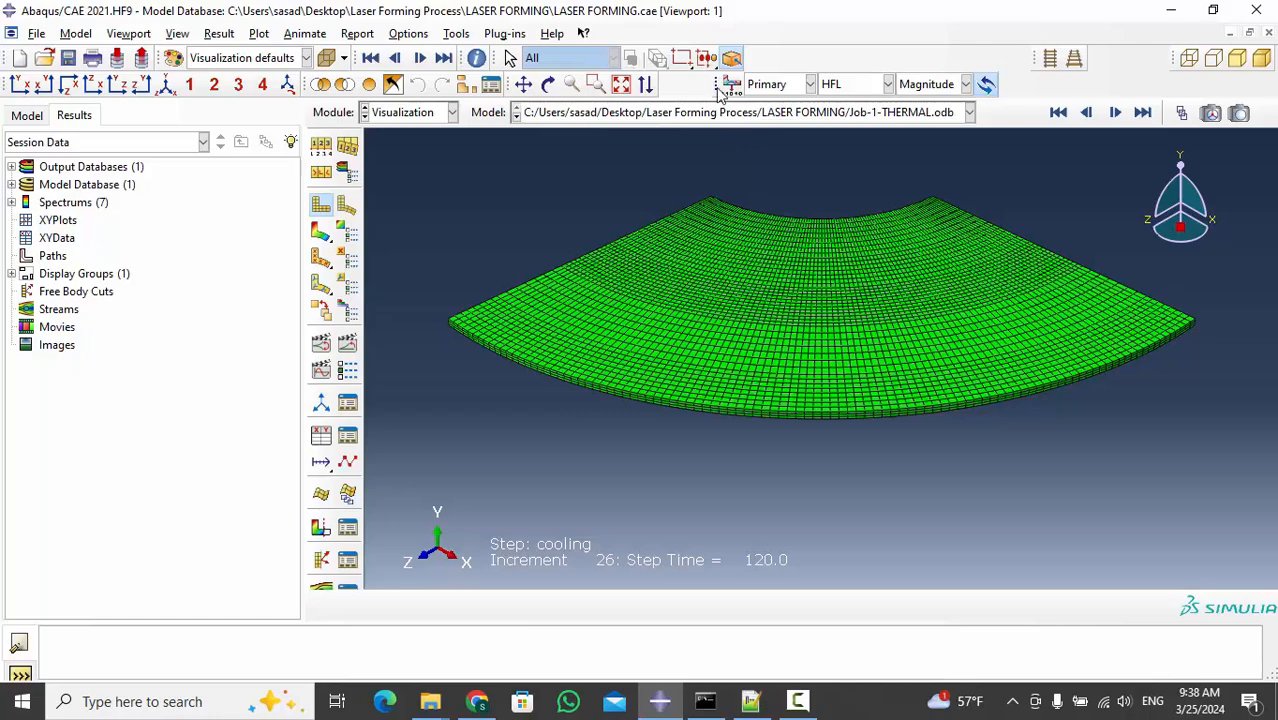
{"action": "left_click_drag", "start_coordinate": [718, 86], "coordinate": [665, 152]}
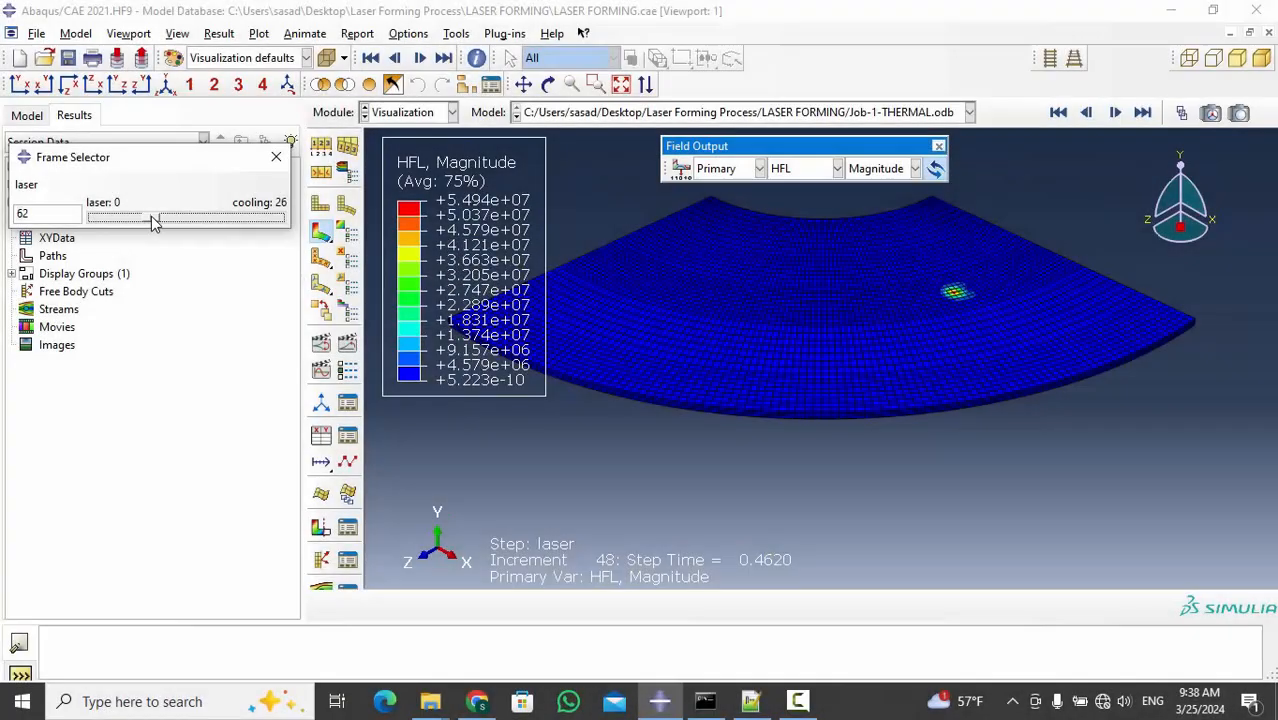
{"action": "left_click_drag", "start_coordinate": [153, 222], "coordinate": [280, 222]}
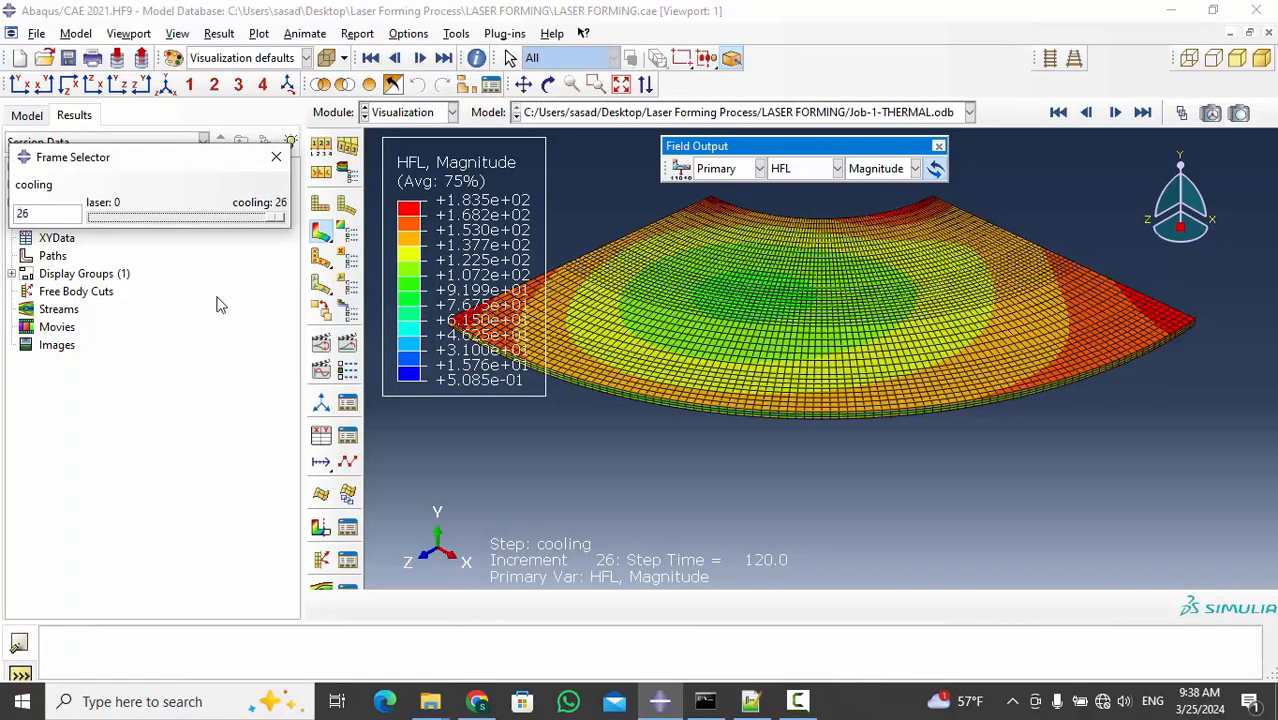
Step: Display the nodal temperature NT11 contour and examine the laser spot on both plate faces at laser frame 60 and across the following frames
{"action": "left_click", "coordinate": [798, 168]}
{"action": "left_click", "coordinate": [793, 228]}
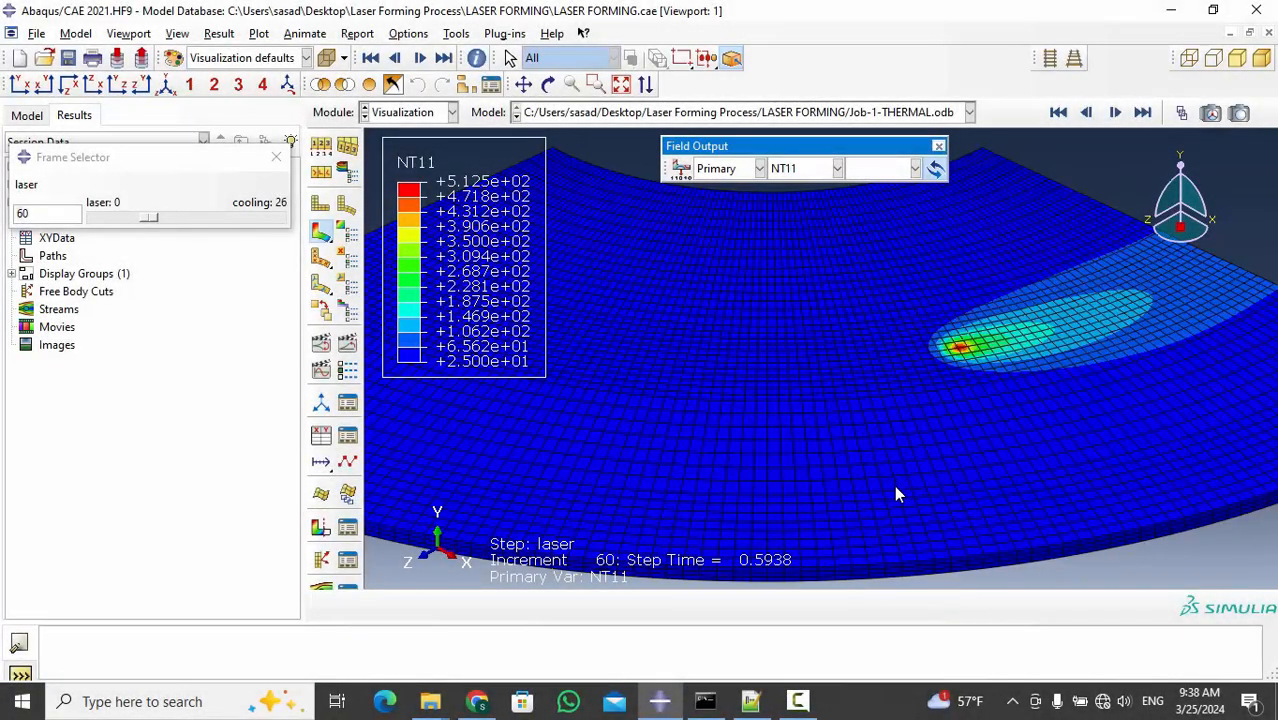
{"action": "mouse_move", "coordinate": [965, 410]}
{"action": "right_mouse_down", "text": "ctrl+alt"}
{"action": "mouse_move", "coordinate": [884, 548]}
{"action": "mouse_move", "coordinate": [880, 598]}
{"action": "right_mouse_up", "text": "ctrl+alt"}
{"action": "left_click_drag", "start_coordinate": [907, 514], "coordinate": [900, 364], "text": "ctrl+alt"}
{"action": "right_click_drag", "start_coordinate": [925, 464], "coordinate": [924, 307], "text": "ctrl+alt"}
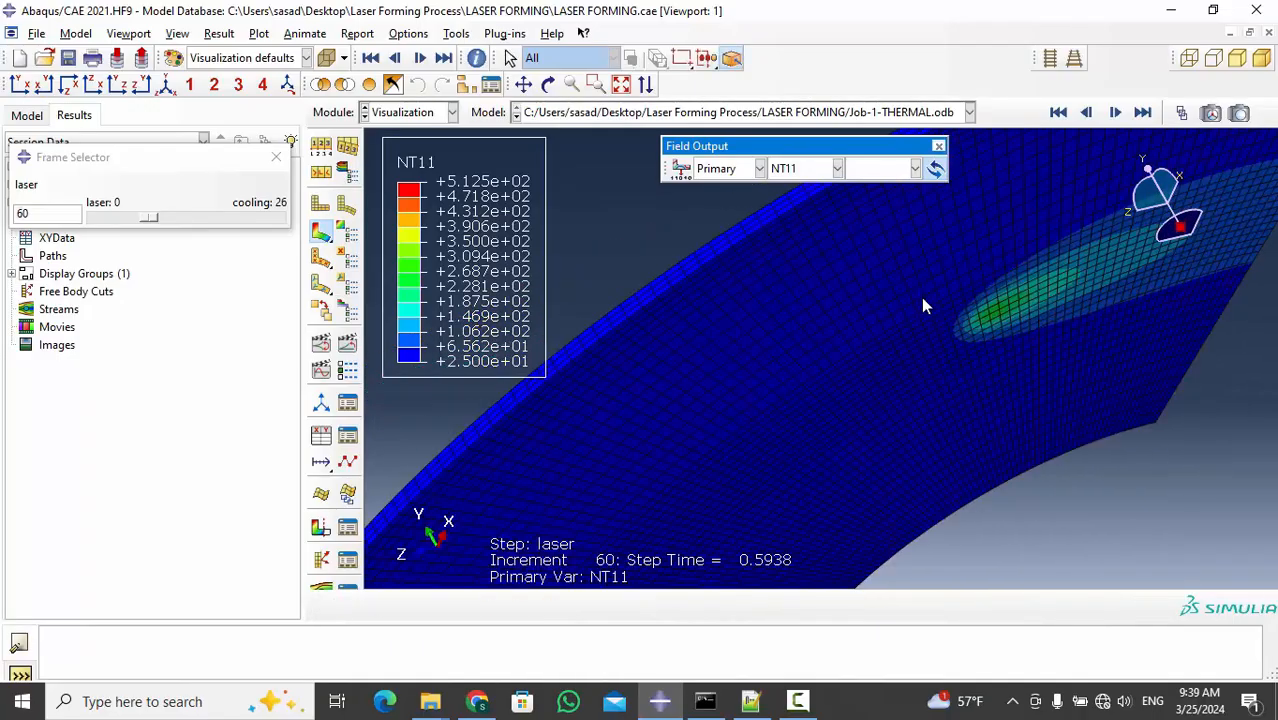
{"action": "right_click_drag", "start_coordinate": [962, 433], "coordinate": [965, 327], "text": "ctrl+alt"}
{"action": "middle_click_drag", "start_coordinate": [965, 327], "coordinate": [812, 412], "text": "ctrl+alt"}
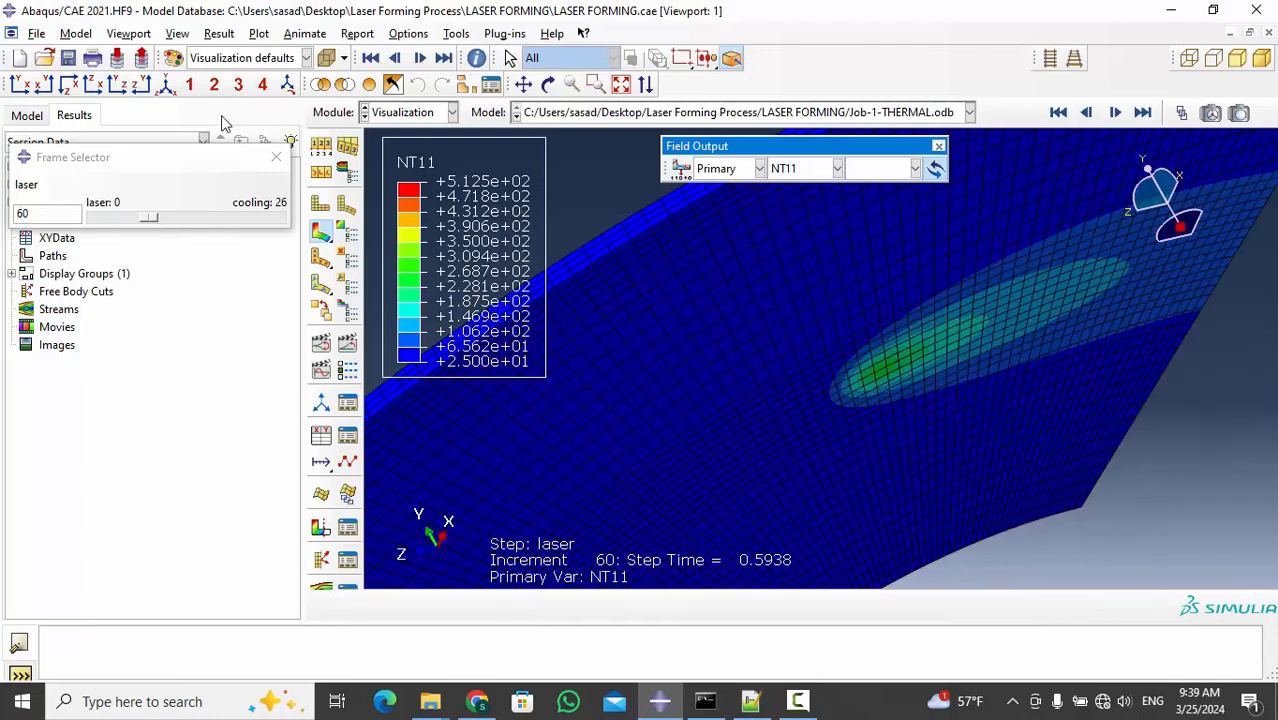
{"action": "left_click", "coordinate": [166, 86]}
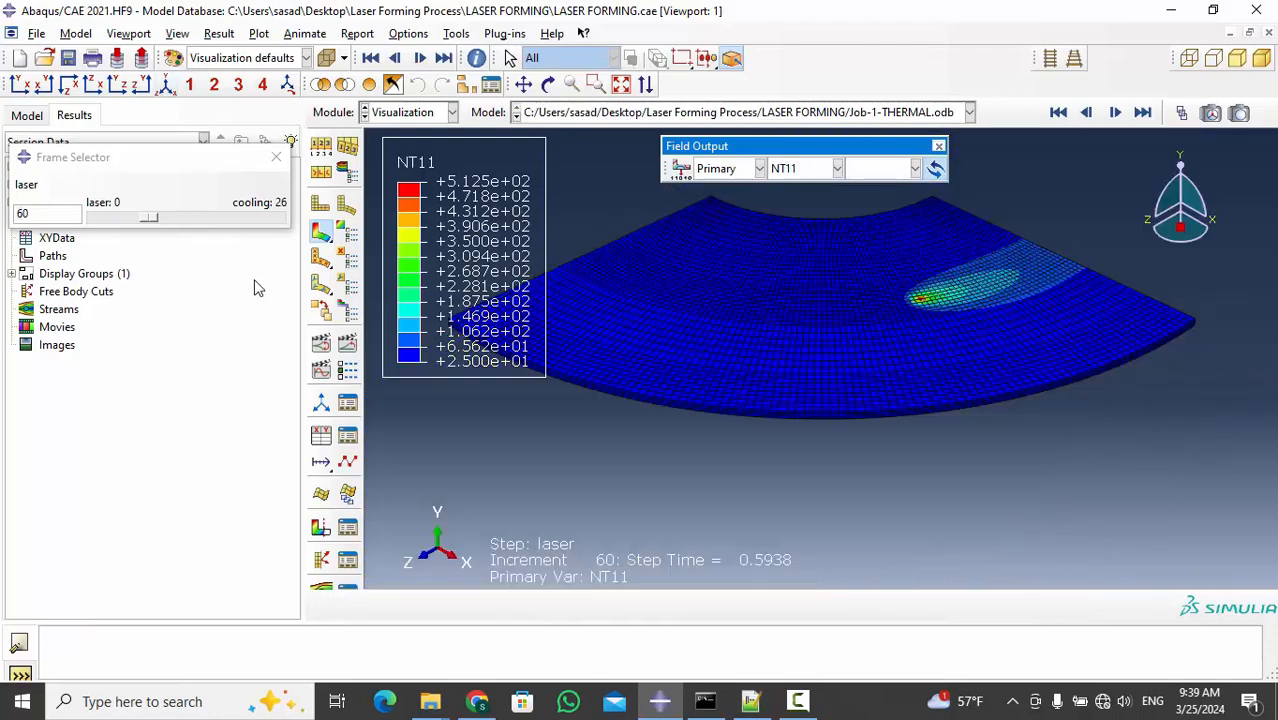
{"action": "left_click_drag", "start_coordinate": [148, 222], "coordinate": [240, 222]}
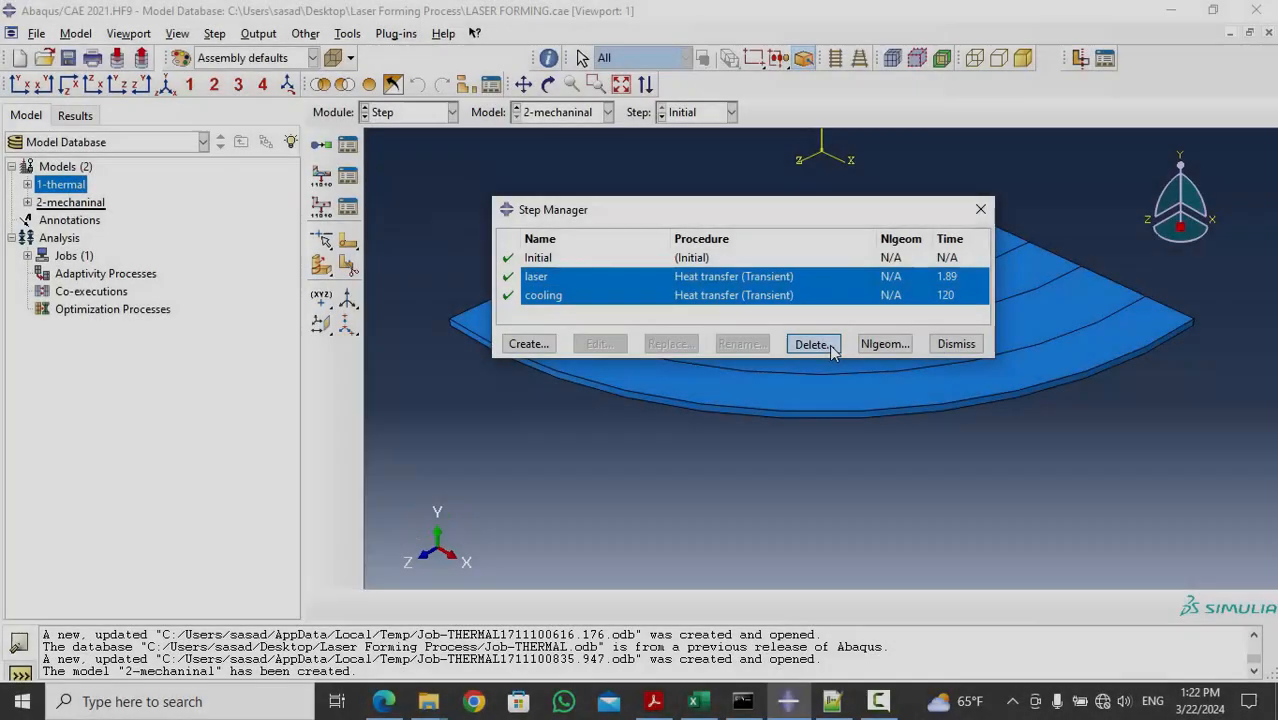
Step: Replace the mechanical model's laser and cooling heat transfer steps with a Static, General step named laser, with time period 1.89 and Nlgeom on
{"action": "left_click", "coordinate": [811, 344]}
{"action": "left_click", "coordinate": [536, 400]}
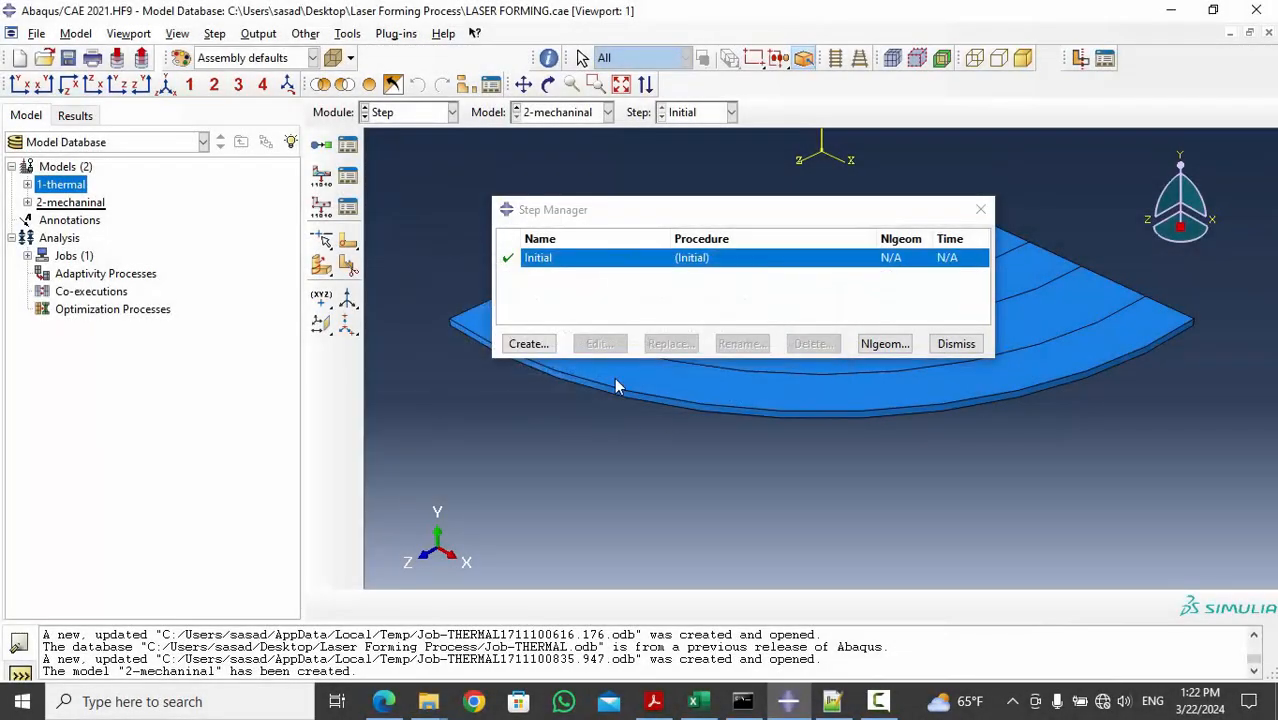
{"action": "left_click", "coordinate": [540, 345]}
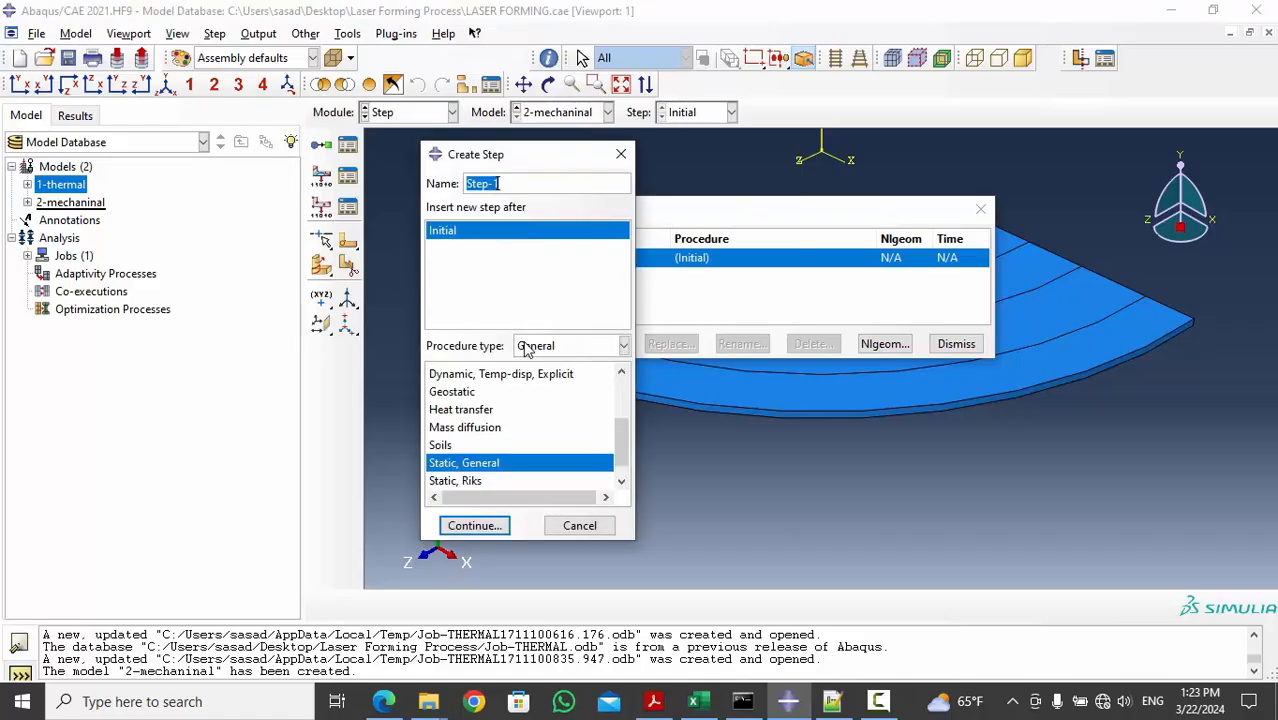
{"action": "key", "text": "BackSpace"}
{"action": "left_click", "coordinate": [478, 526]}
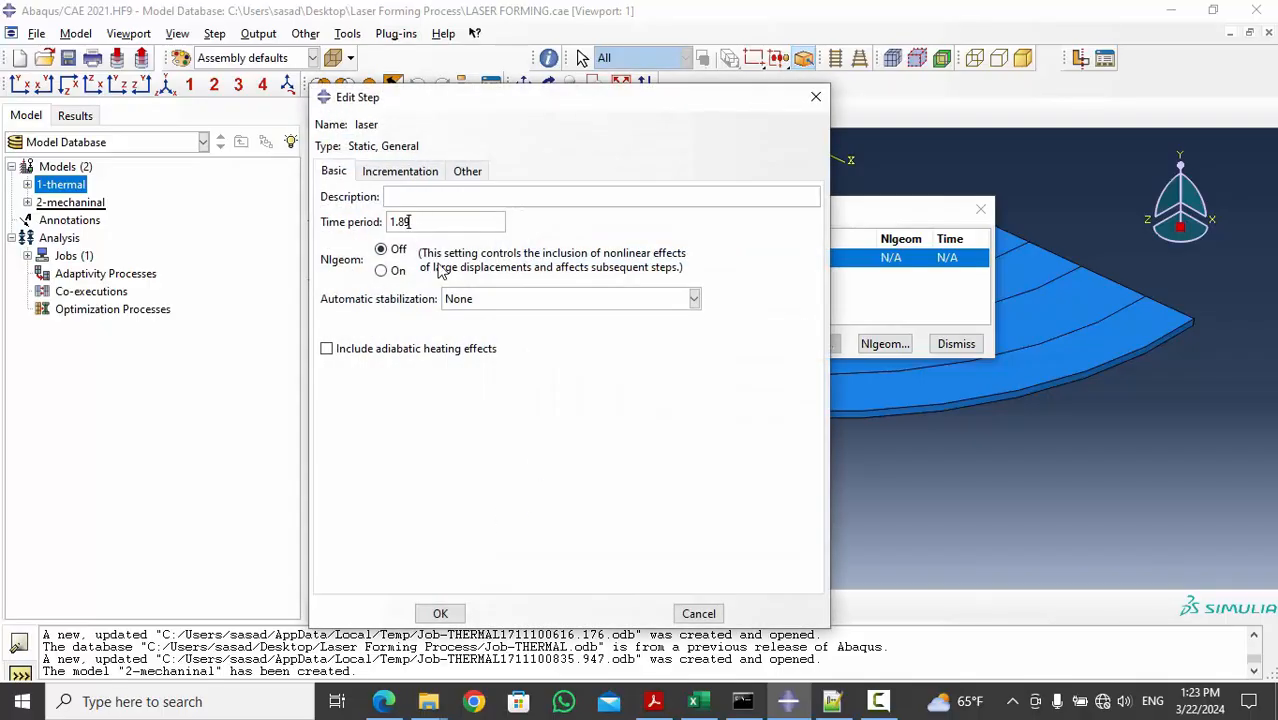
{"action": "left_click", "coordinate": [398, 272]}
Step: Set the laser step's automatic incrementation to at most 1000 increments, initial size 0.001 and minimum size 1e-6
{"action": "left_click", "coordinate": [400, 171]}
{"action": "left_click_drag", "start_coordinate": [422, 263], "coordinate": [297, 269]}
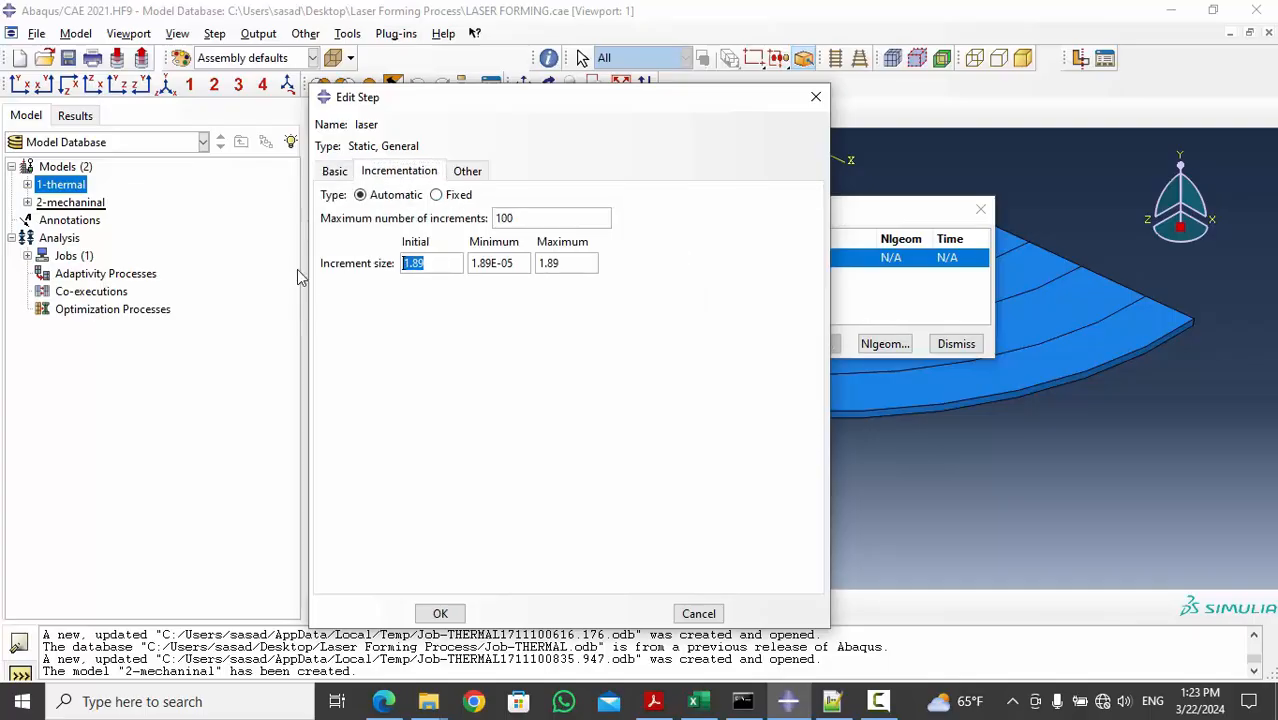
{"action": "type", "text": "0.001"}
{"action": "left_click_drag", "start_coordinate": [518, 268], "coordinate": [462, 268]}
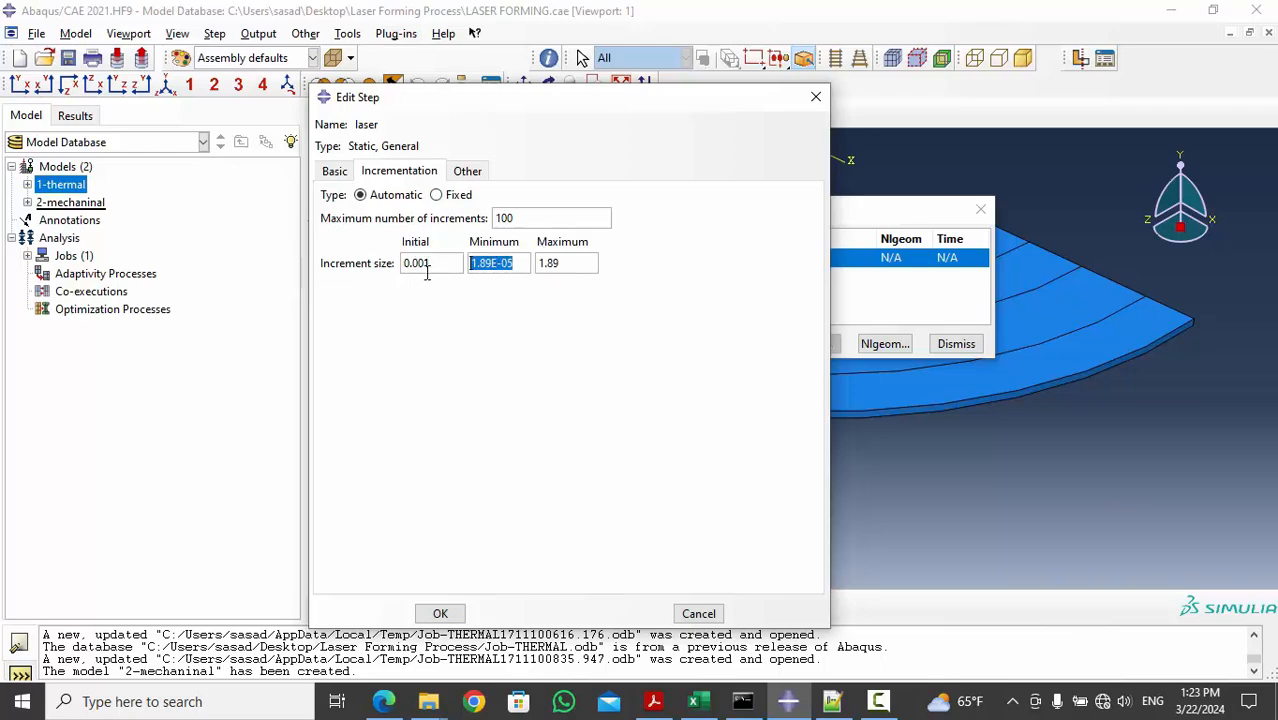
{"action": "type", "text": "1e-6"}
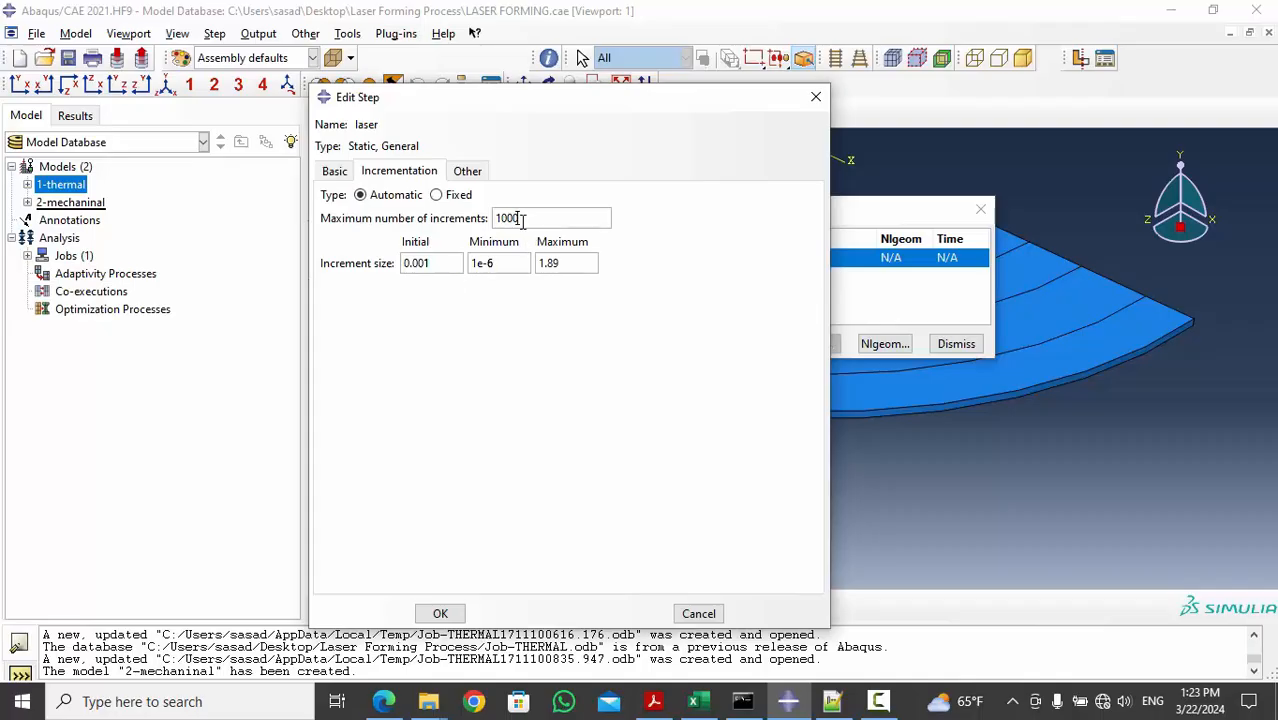
{"action": "left_click", "coordinate": [440, 613]}
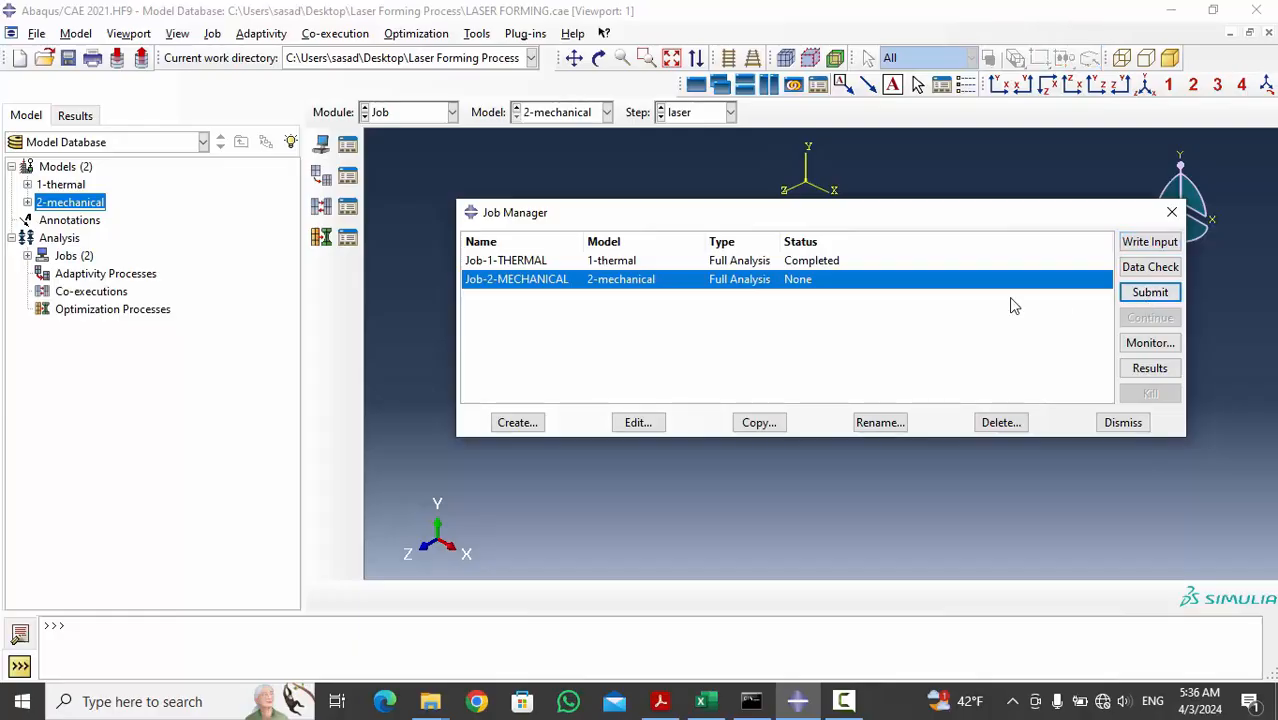
Step: Submit the Job-2-MECHANICAL job for analysis
{"action": "key", "text": "Return"}
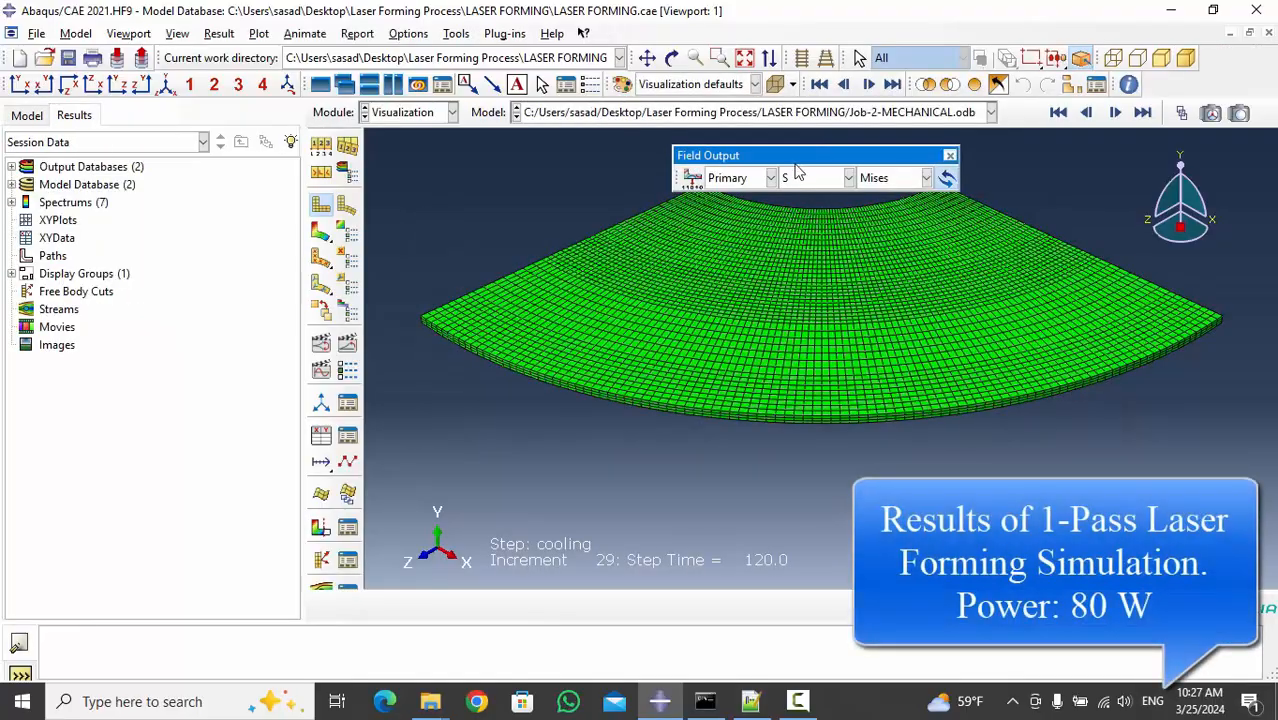
Step: Set the deformation scale factor of the one-pass mechanical results plot to Uniform with a value of 30
{"action": "left_click_drag", "start_coordinate": [801, 152], "coordinate": [801, 138]}
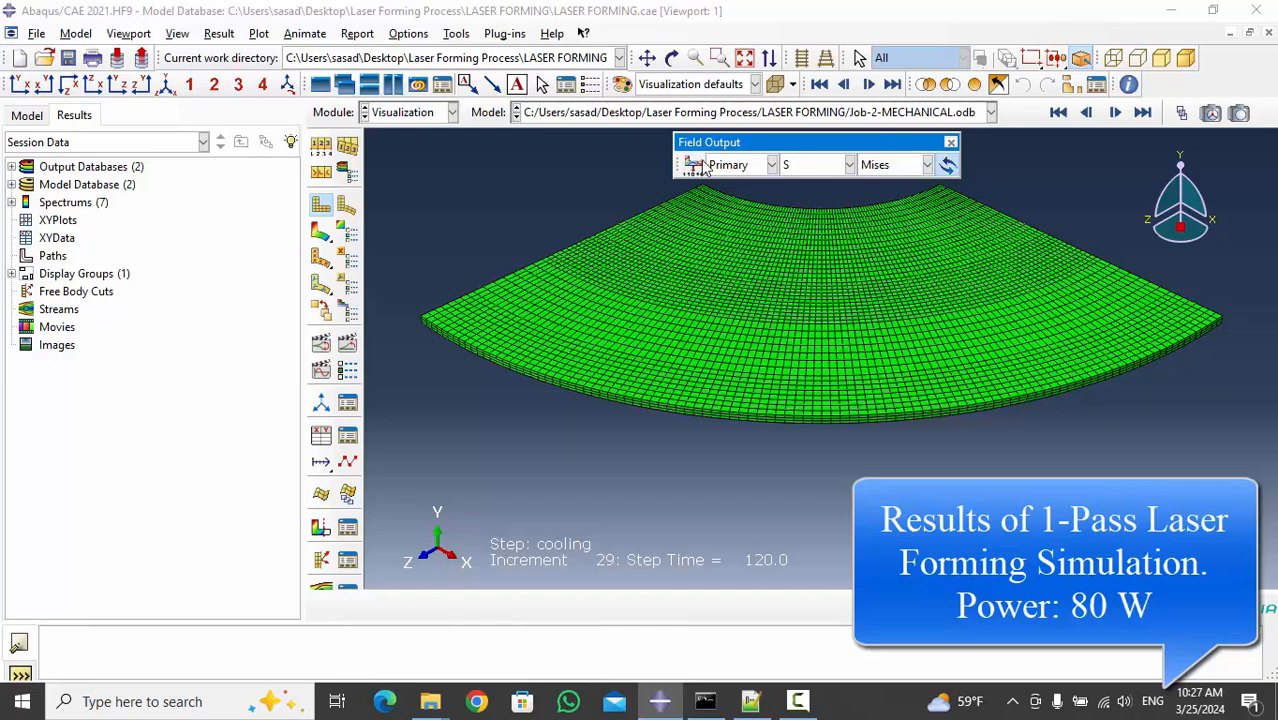
{"action": "left_click", "coordinate": [330, 160]}
{"action": "left_click", "coordinate": [217, 345]}
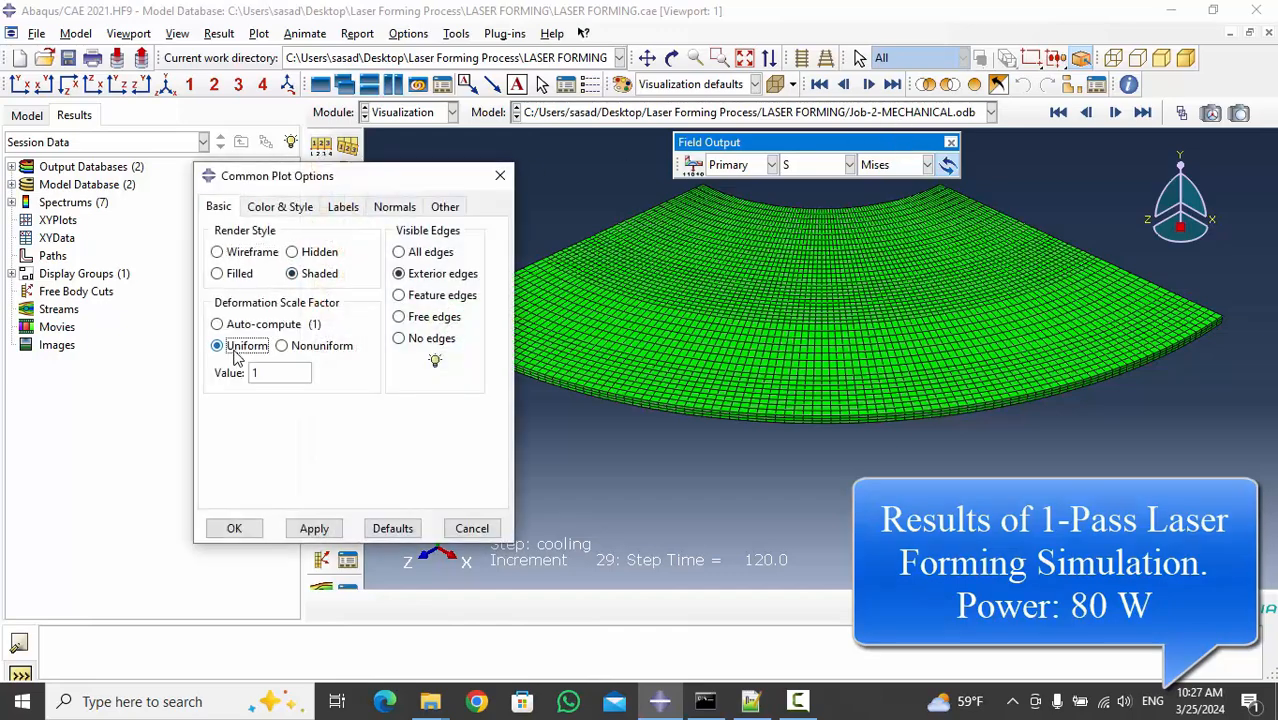
{"action": "left_click", "coordinate": [258, 372]}
{"action": "type", "text": "3"}
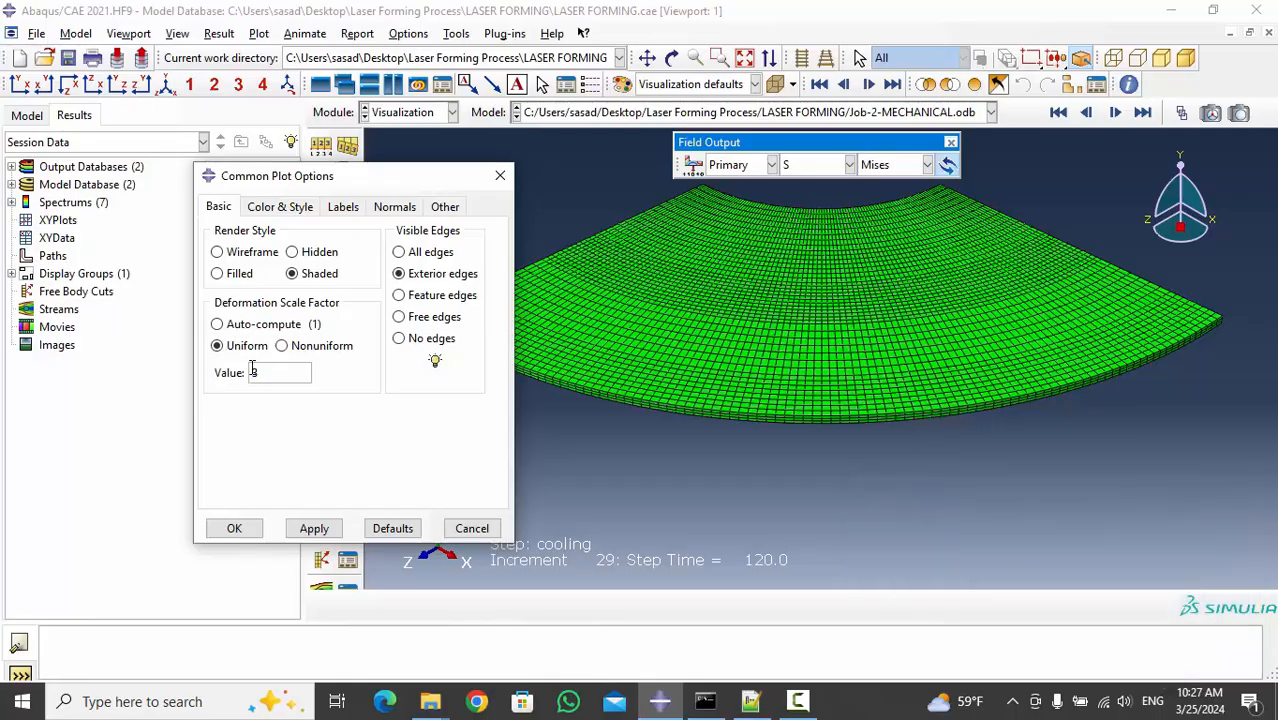
{"action": "type", "text": "0"}
{"action": "left_click", "coordinate": [314, 528]}
{"action": "left_click", "coordinate": [234, 528]}
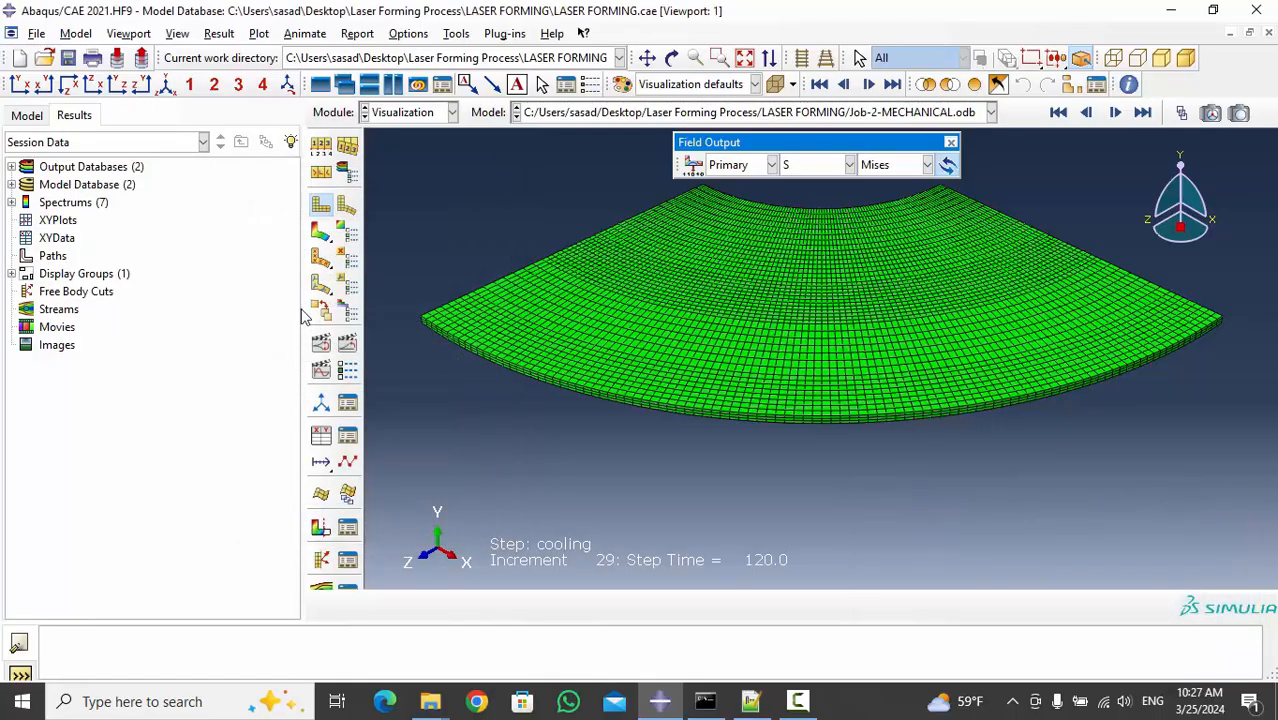
Step: Plot the Mises stress contour on the deformed plate, switch it to displacement U, Magnitude, and examine the bend from the side
{"action": "left_click", "coordinate": [320, 231]}
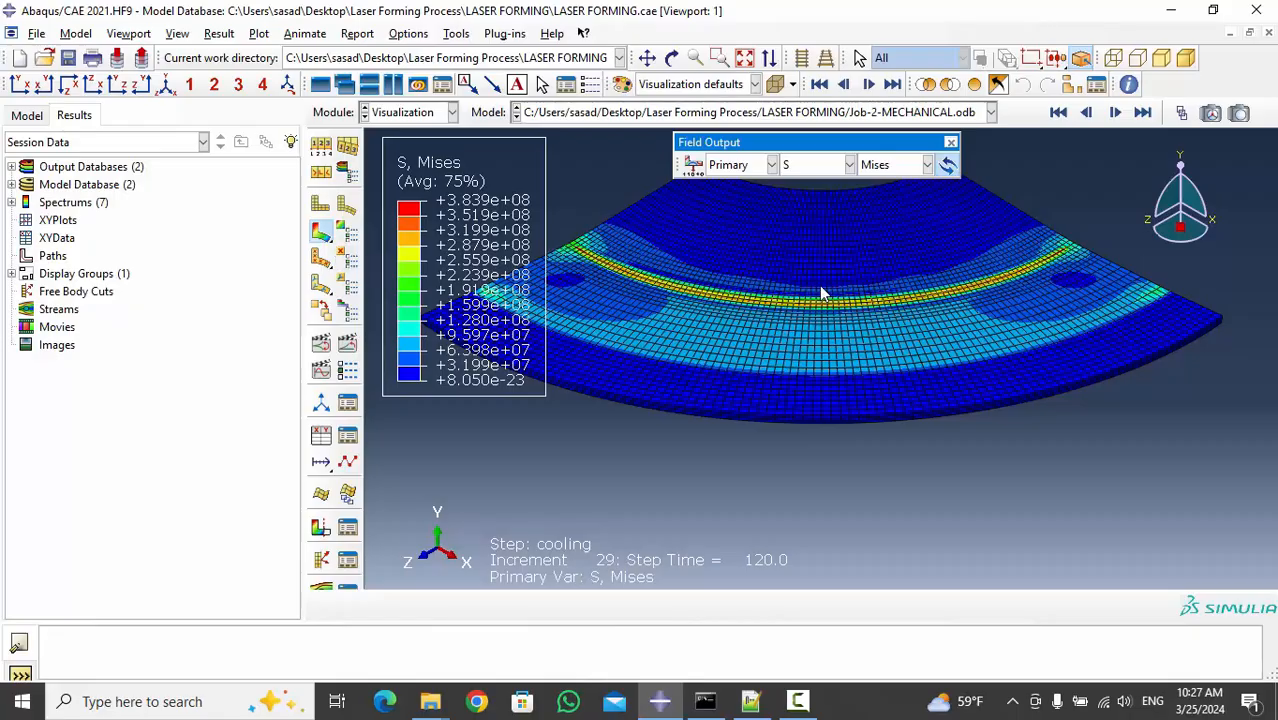
{"action": "left_click", "coordinate": [803, 167]}
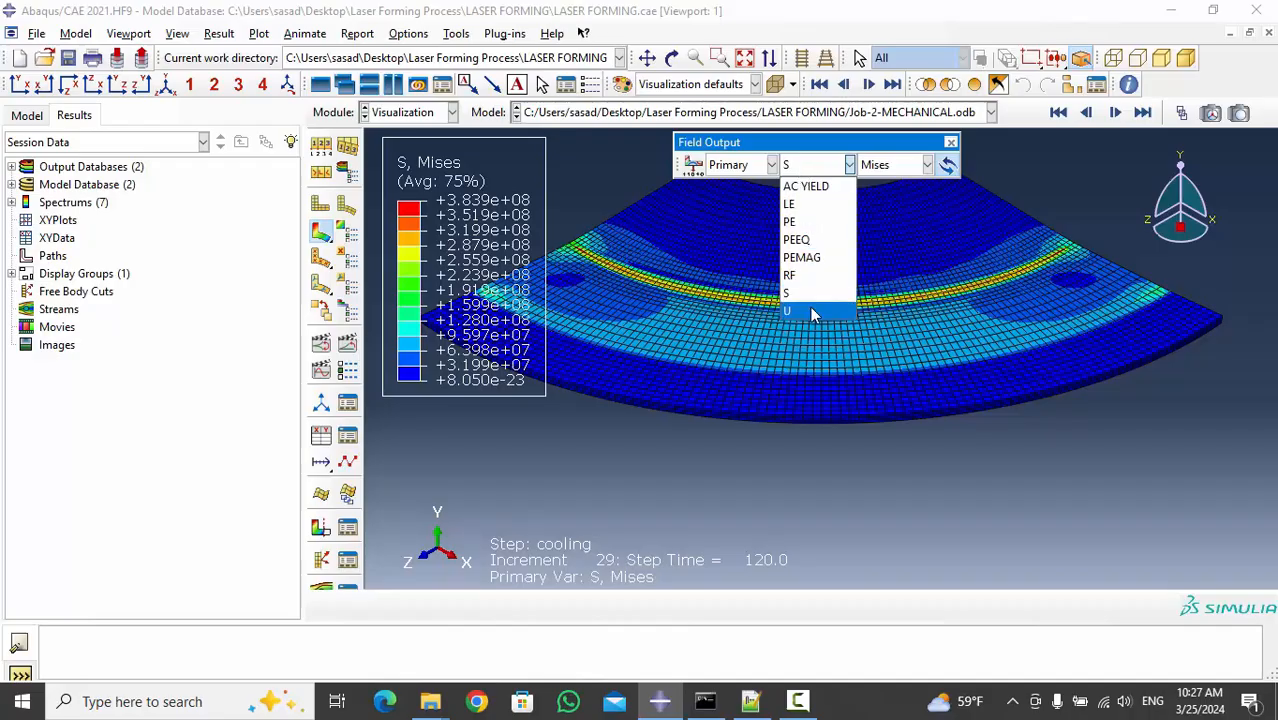
{"action": "left_click", "coordinate": [812, 312]}
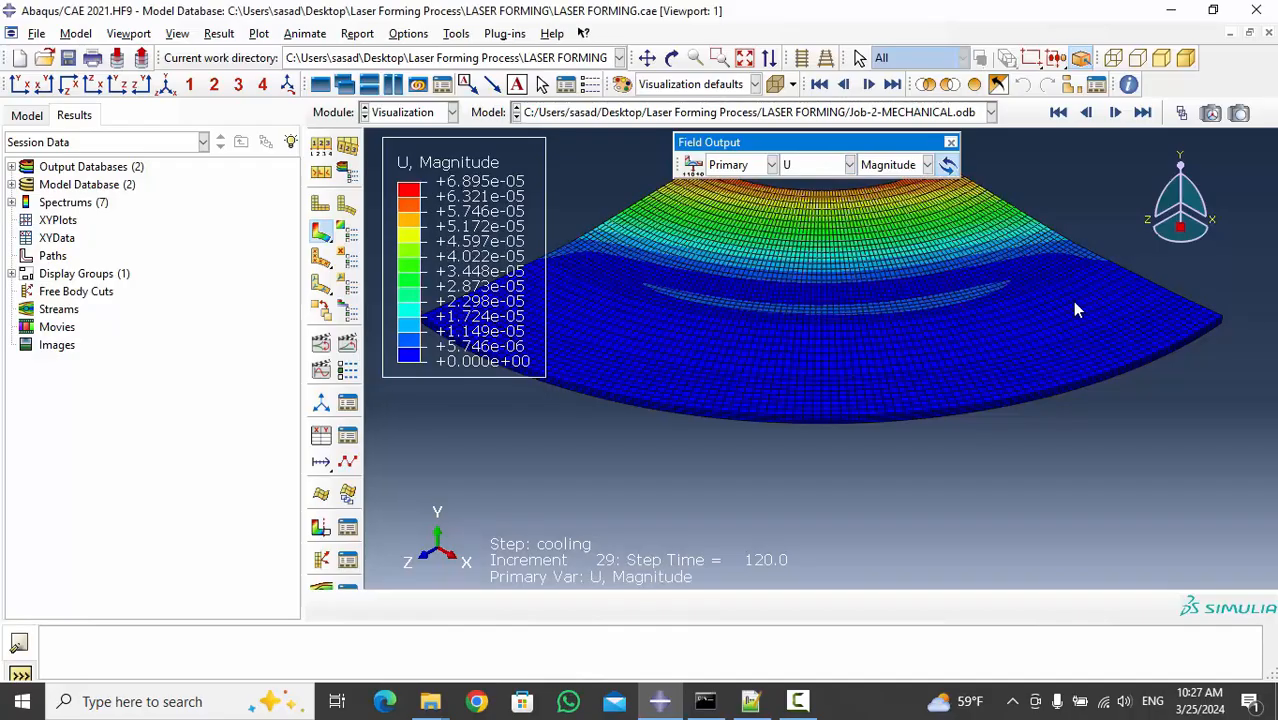
{"action": "mouse_move", "coordinate": [1072, 301]}
{"action": "left_mouse_down", "text": "ctrl+alt"}
{"action": "mouse_move", "coordinate": [904, 351]}
{"action": "mouse_move", "coordinate": [1103, 183]}
{"action": "mouse_move", "coordinate": [1028, 354]}
{"action": "mouse_move", "coordinate": [879, 383]}
{"action": "mouse_move", "coordinate": [831, 327]}
{"action": "mouse_move", "coordinate": [868, 306]}
{"action": "left_mouse_up", "text": "ctrl+alt"}
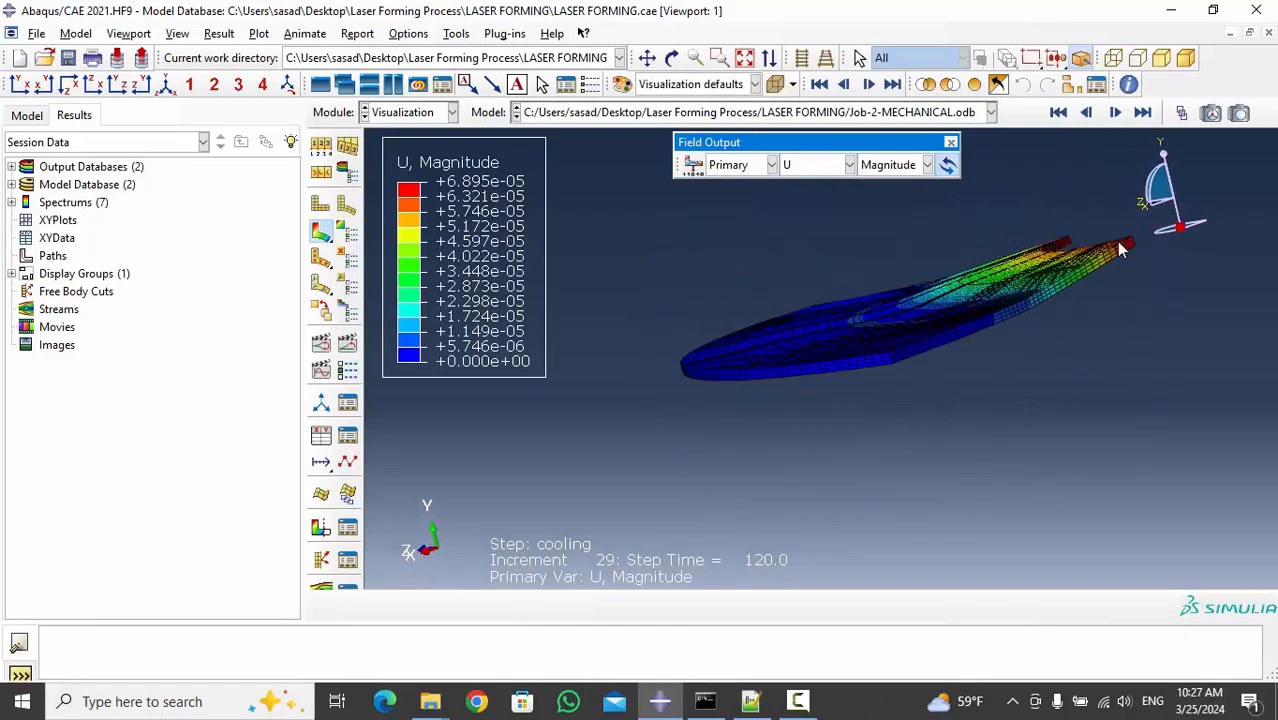
{"action": "left_click_drag", "start_coordinate": [1120, 251], "coordinate": [1098, 349], "text": "ctrl+alt"}
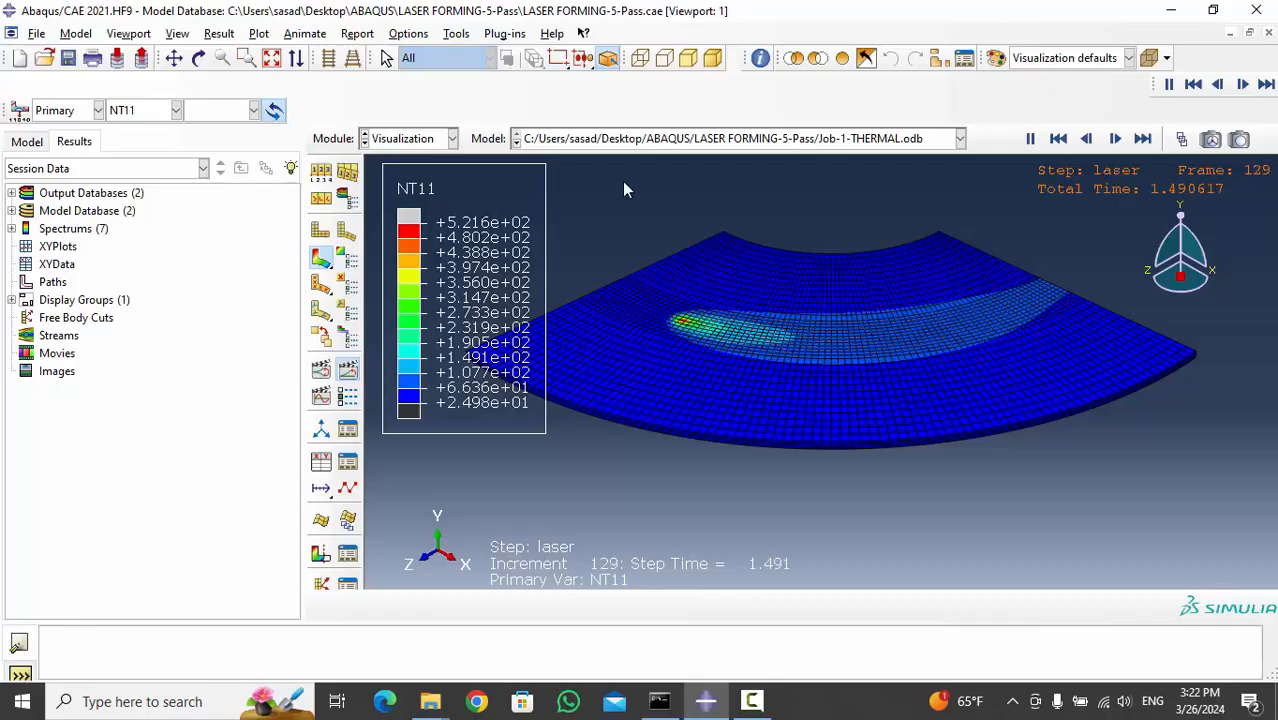
Step: Show the U, Magnitude contour of the 5-pass Job-2-MECHANICAL.odb and replay its time history animation
{"action": "left_click", "coordinate": [672, 141]}
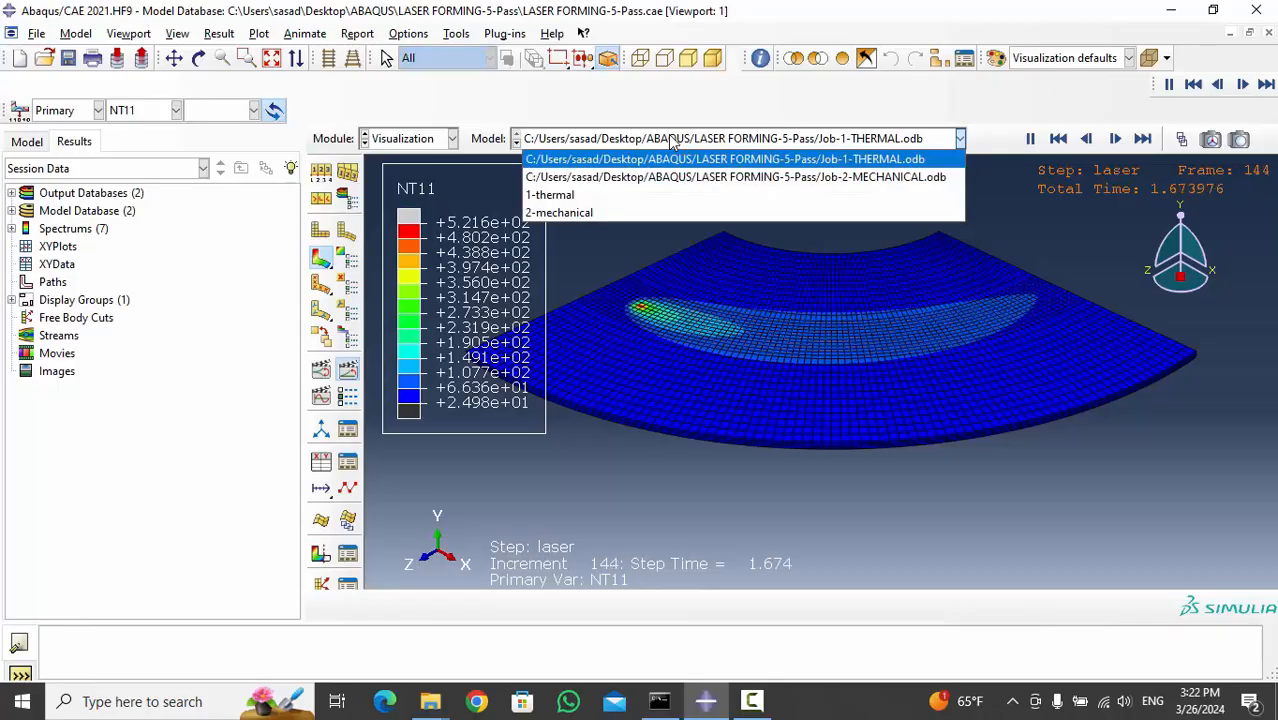
{"action": "left_click", "coordinate": [645, 178]}
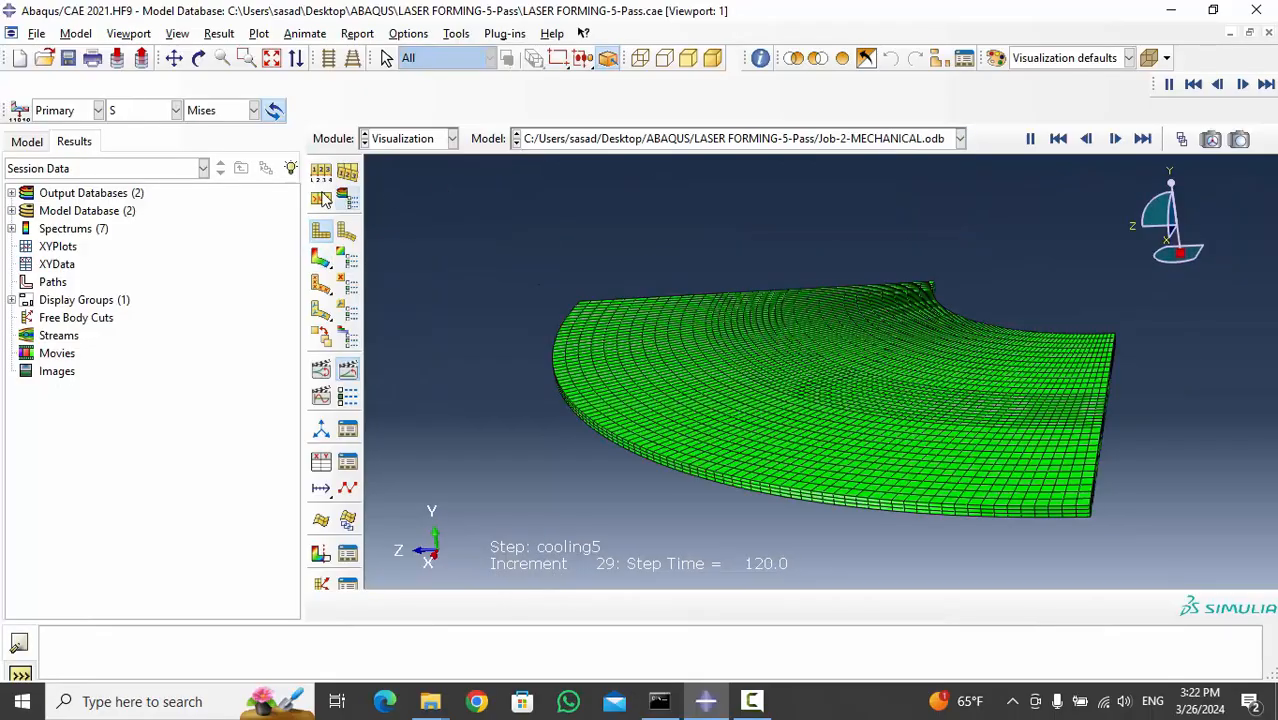
{"action": "left_click", "coordinate": [149, 115]}
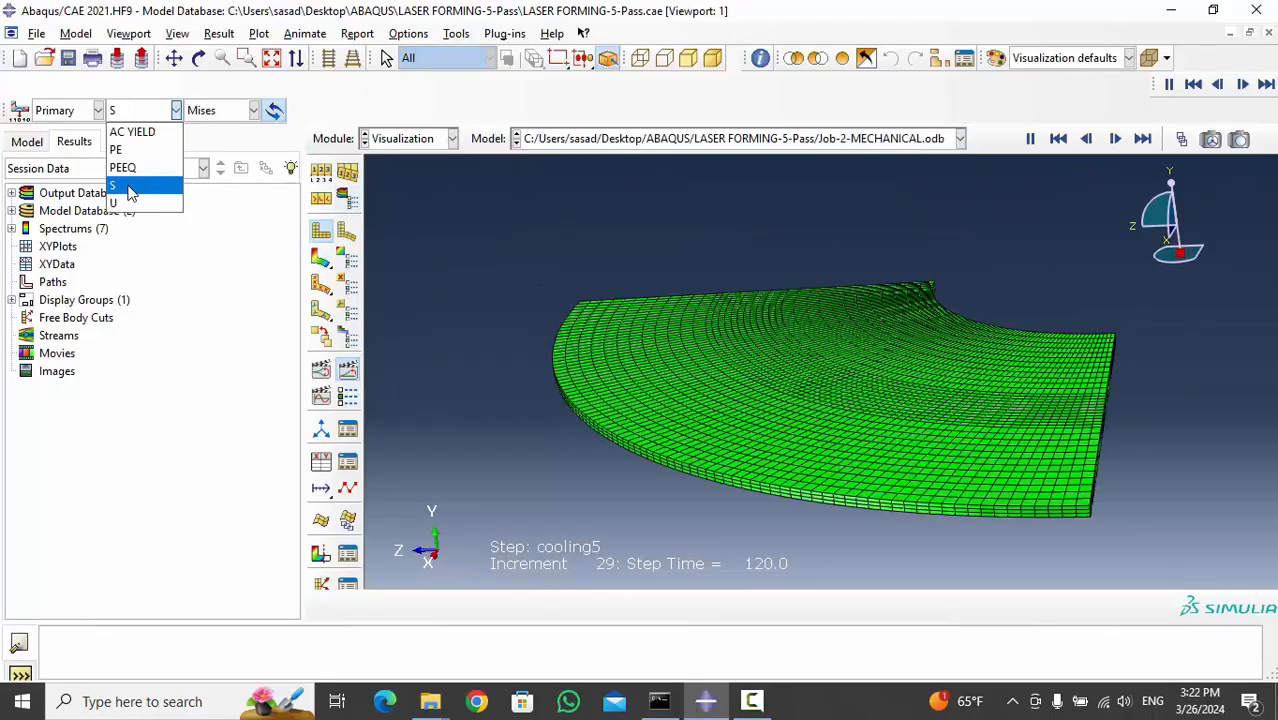
{"action": "left_click", "coordinate": [131, 203]}
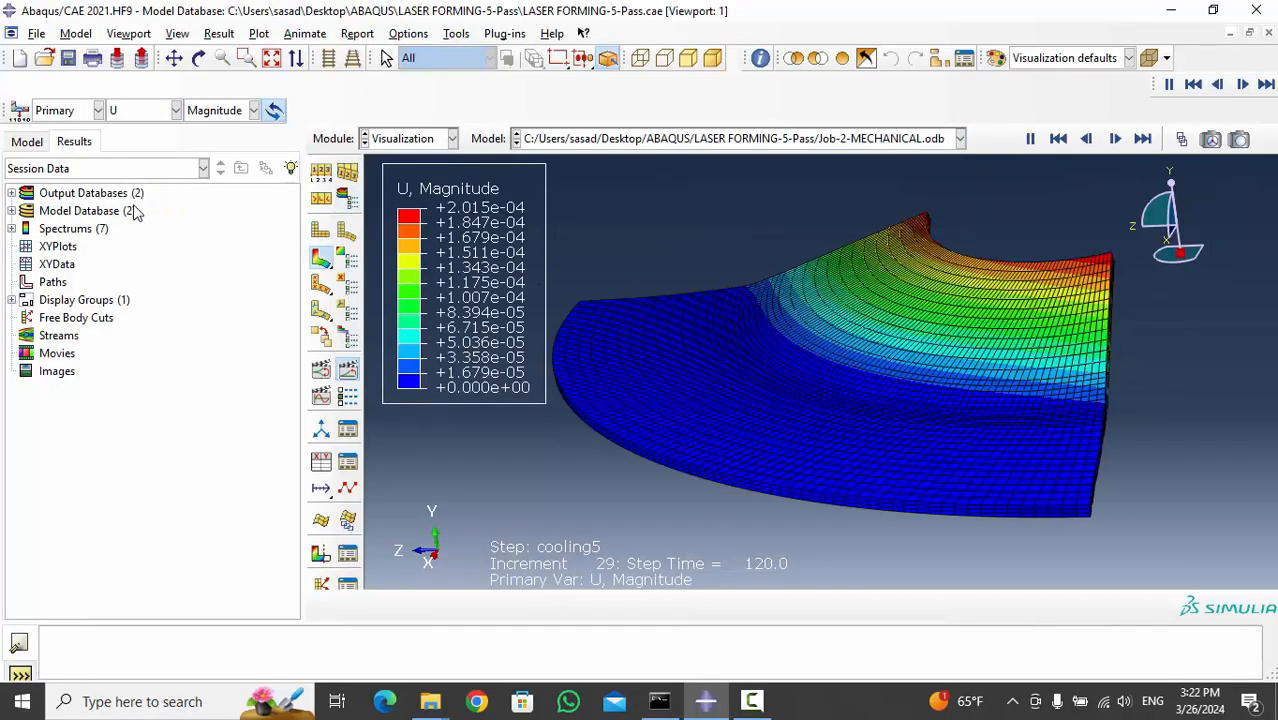
{"action": "left_click", "coordinate": [350, 372]}
{"action": "left_click", "coordinate": [349, 367]}
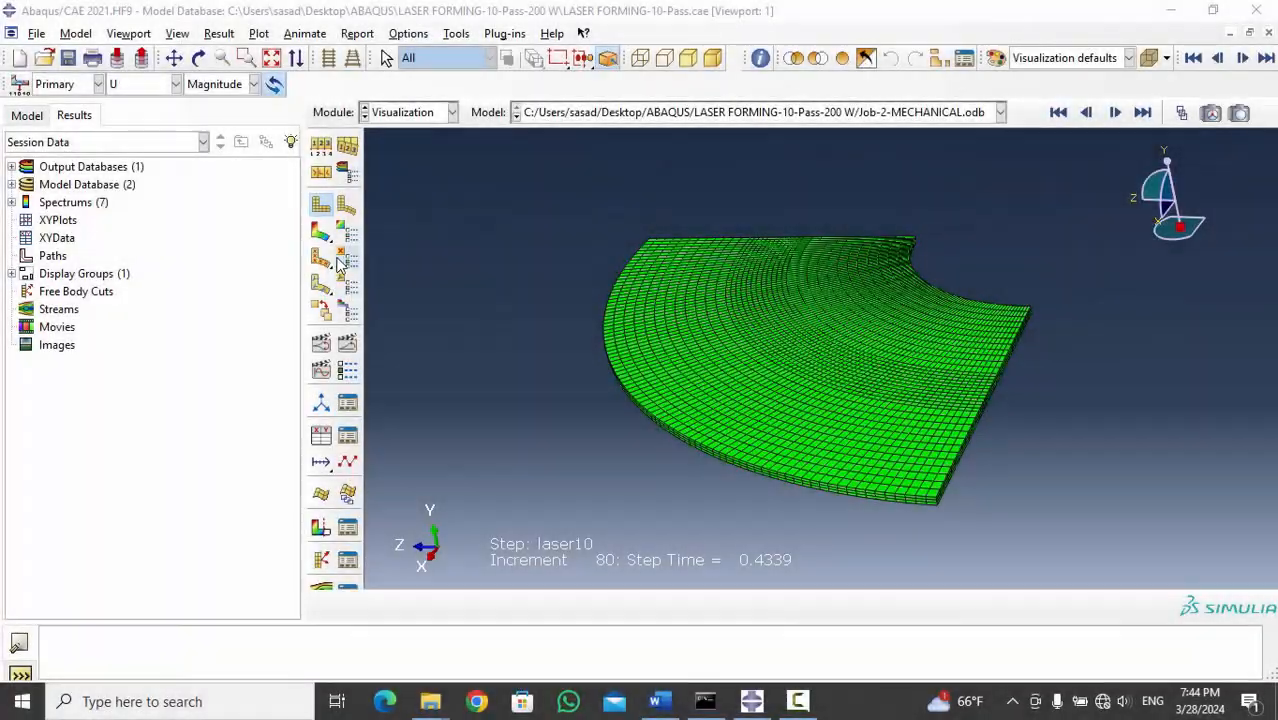
Step: Plot the U, Magnitude contour on the deformed plate of the 10-pass 200 W mechanical results and animate its time history
{"action": "left_click", "coordinate": [322, 236]}
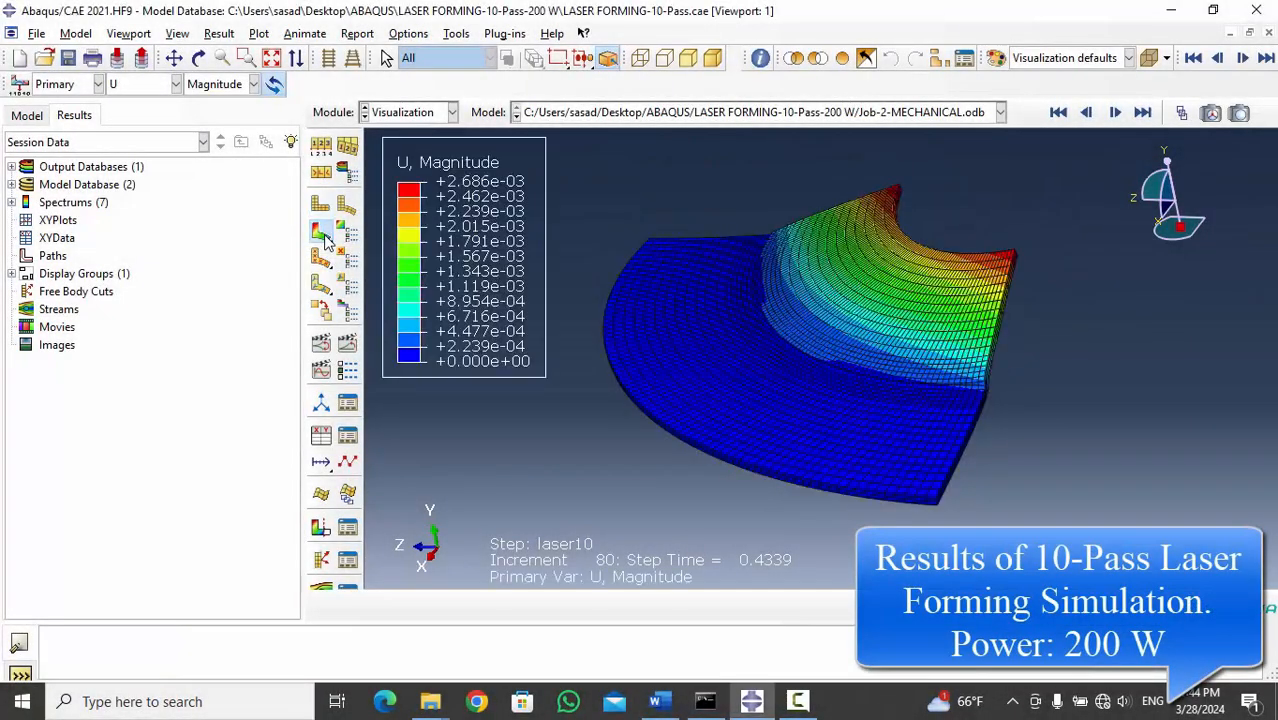
{"action": "left_click", "coordinate": [347, 343]}
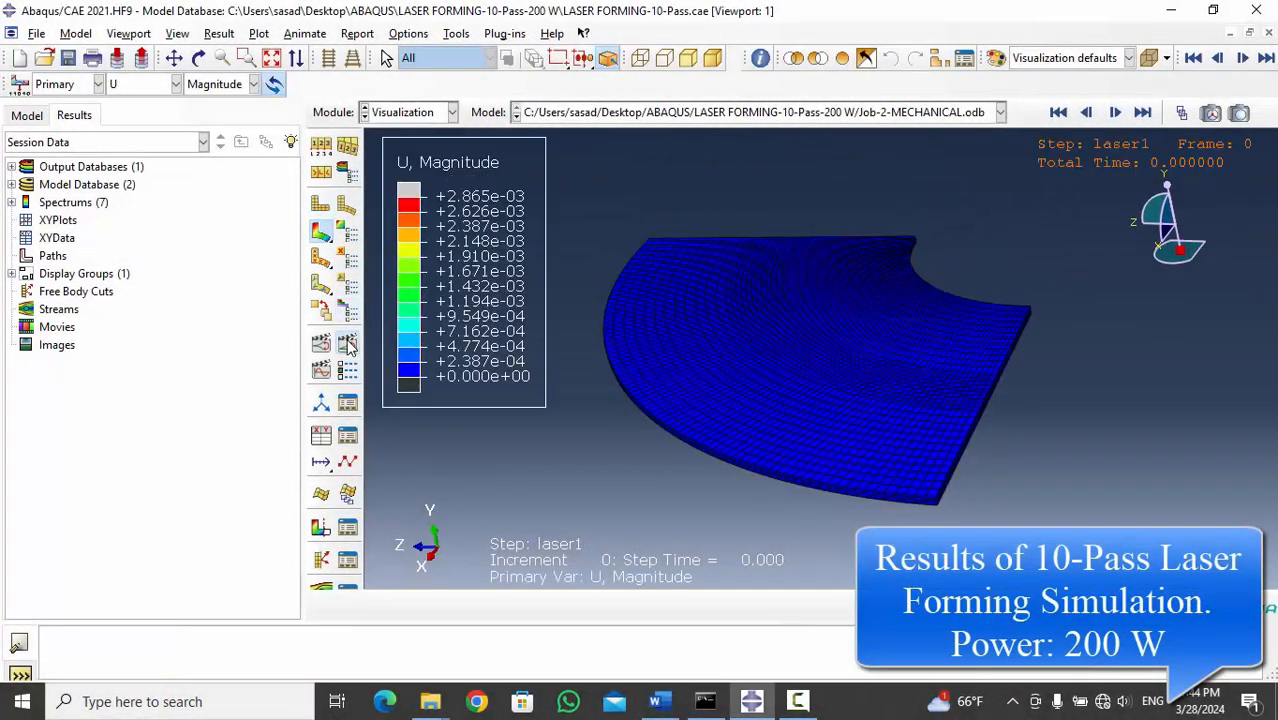